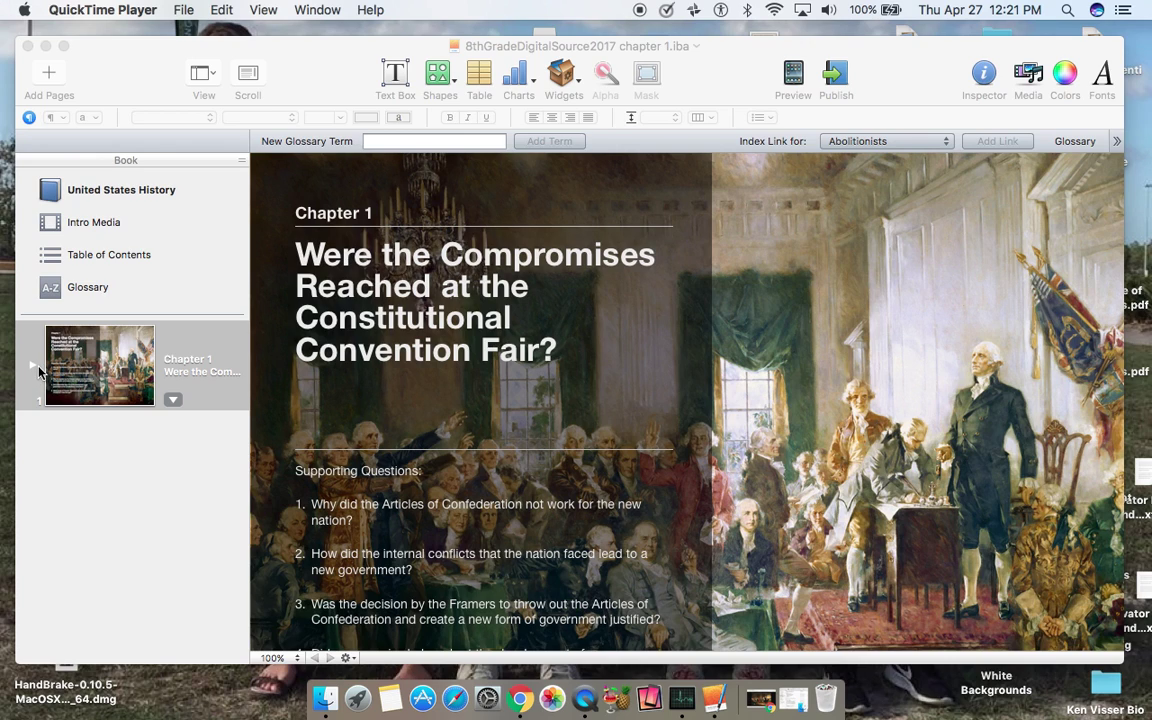
Expand Chapter 1's sections and view Sections 2, 3 and 4 in turn
left_click(32, 372)
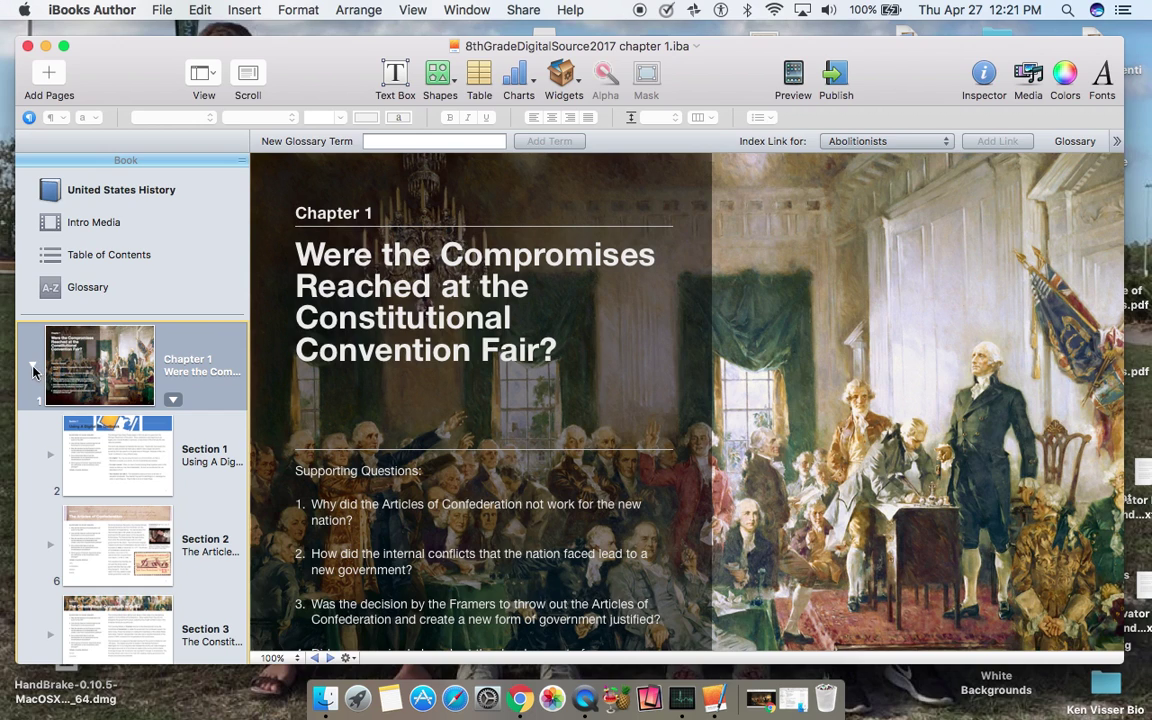
scroll(123, 437, "down", 2)
scroll(126, 437, "down", 5)
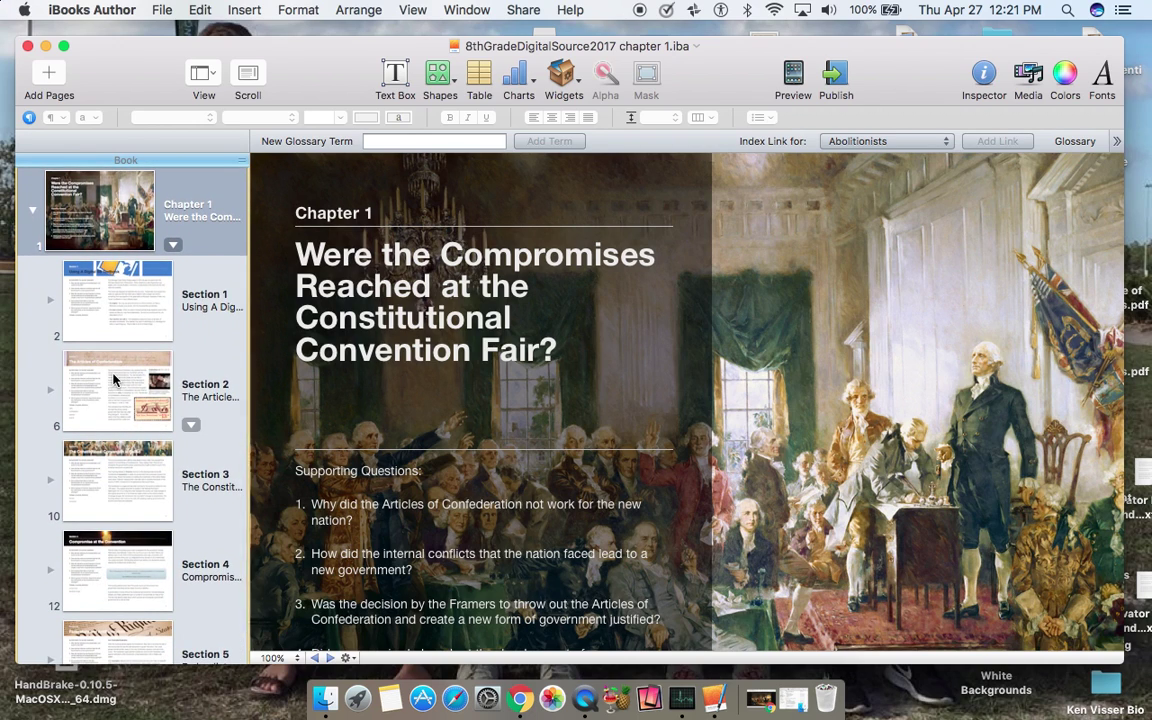
left_click(117, 415)
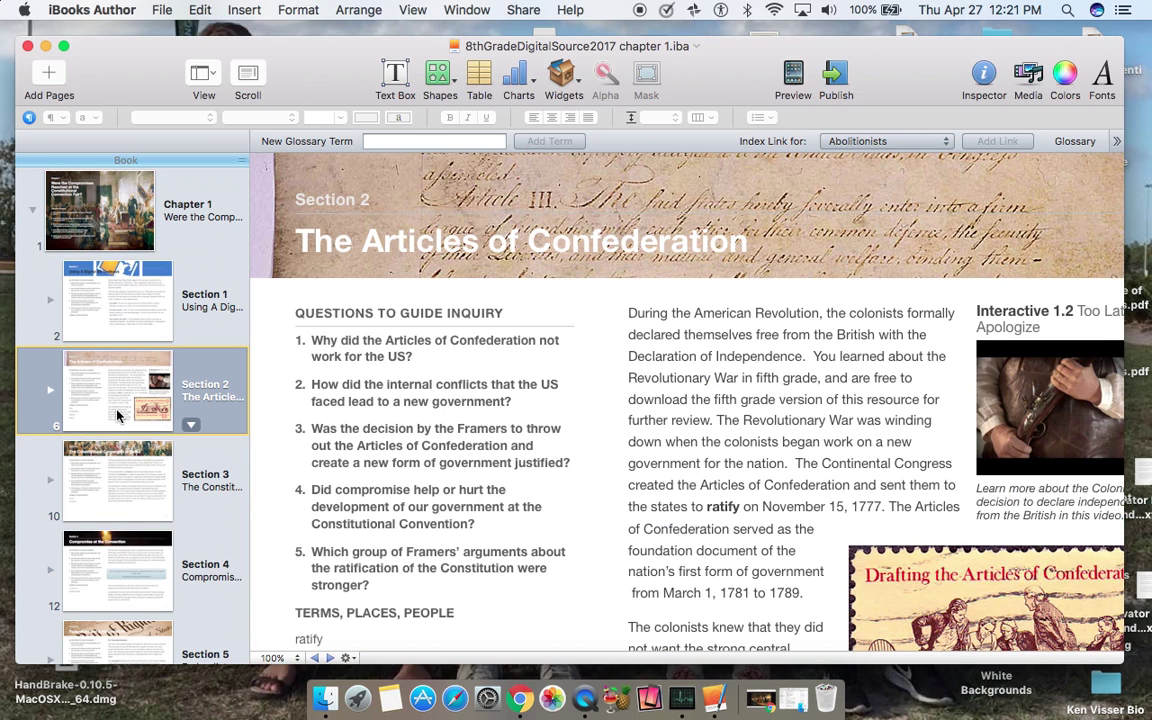
left_click(127, 506)
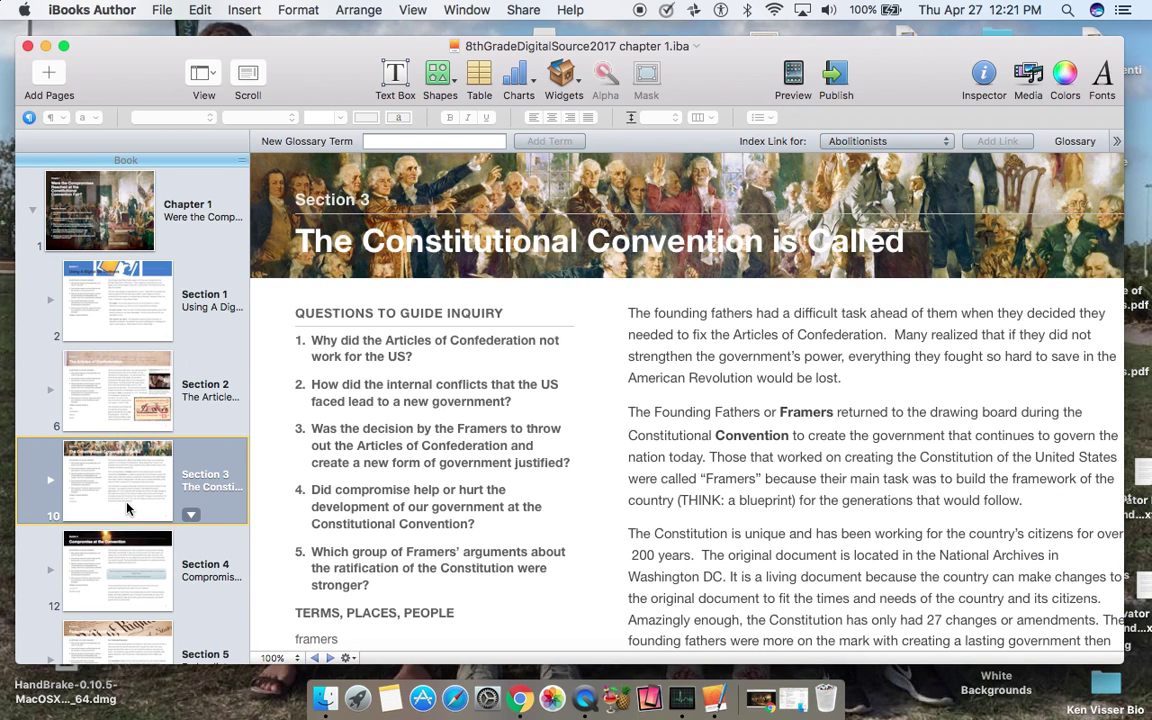
left_click(118, 576)
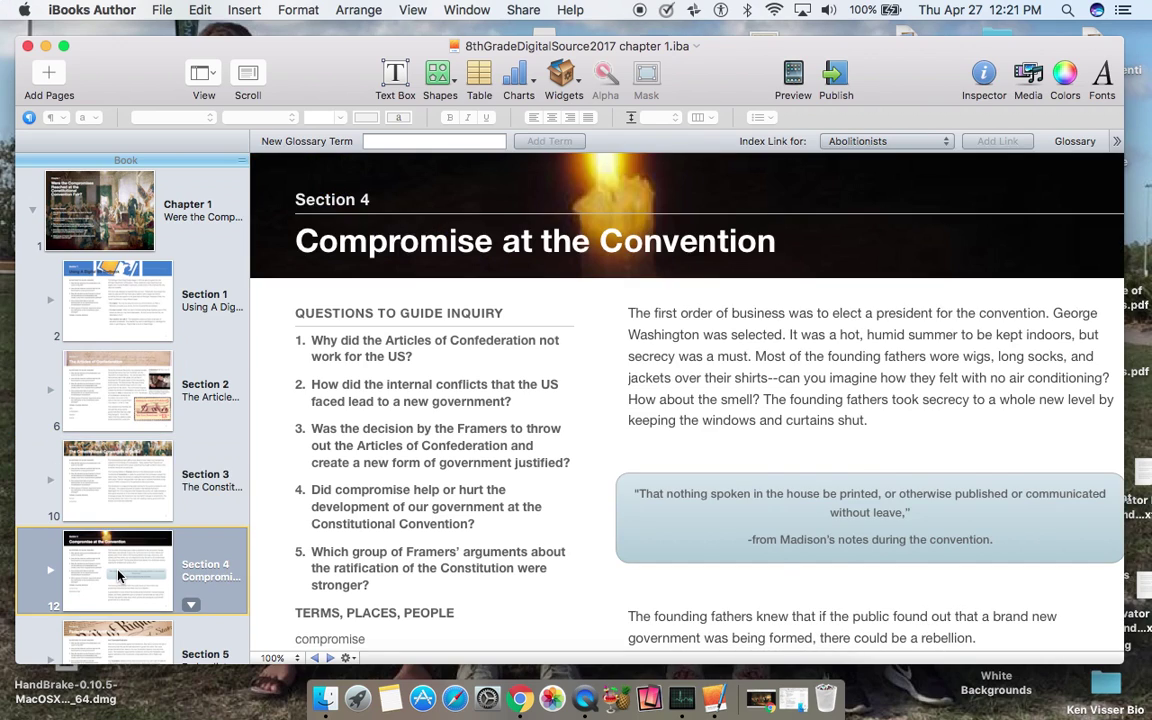
Return to Section 2, expand its pages, and open page 7
left_click(53, 397)
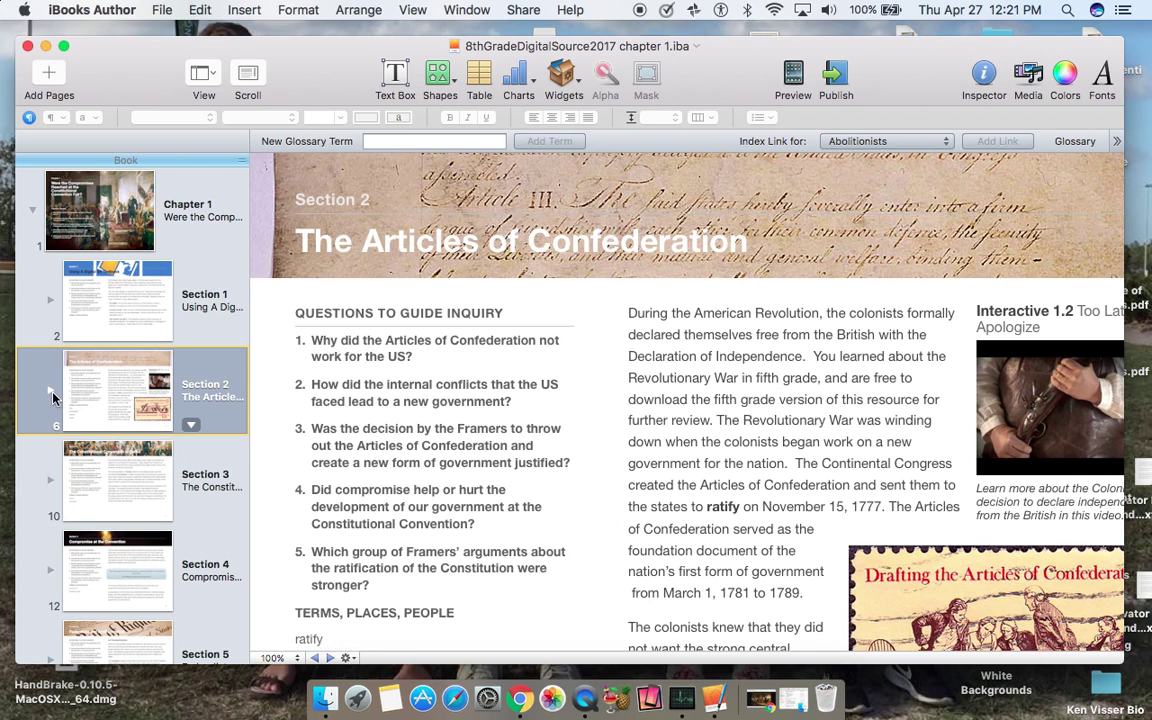
left_click(53, 397)
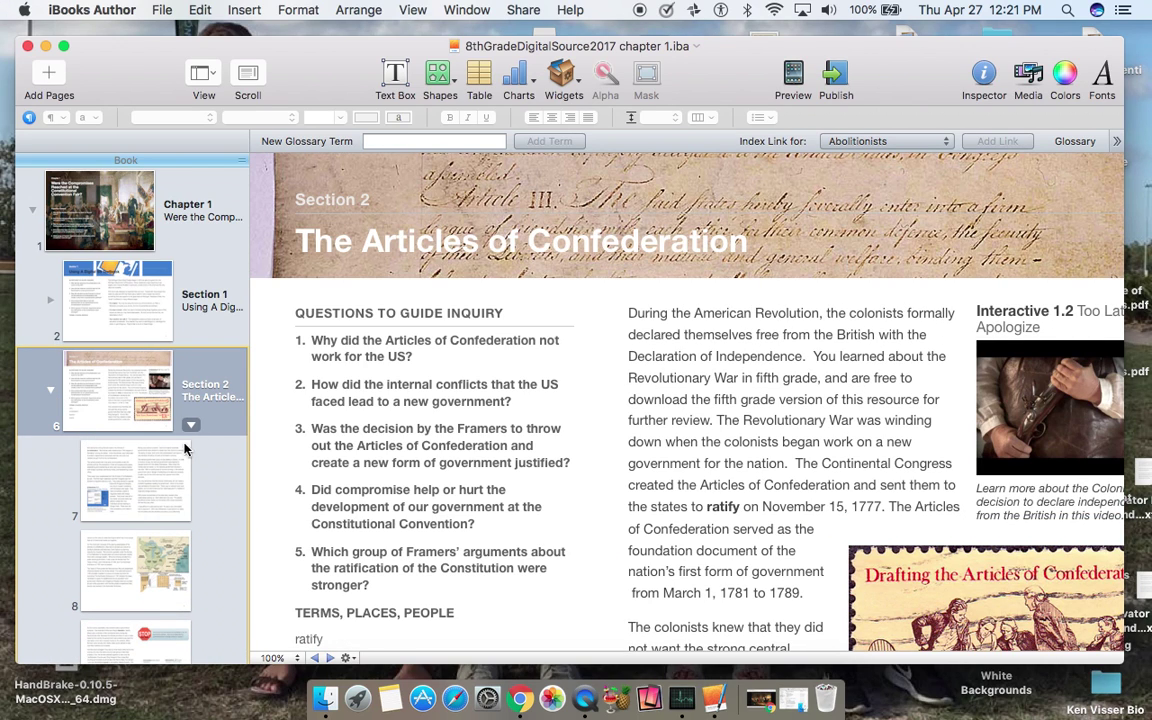
left_click(165, 510)
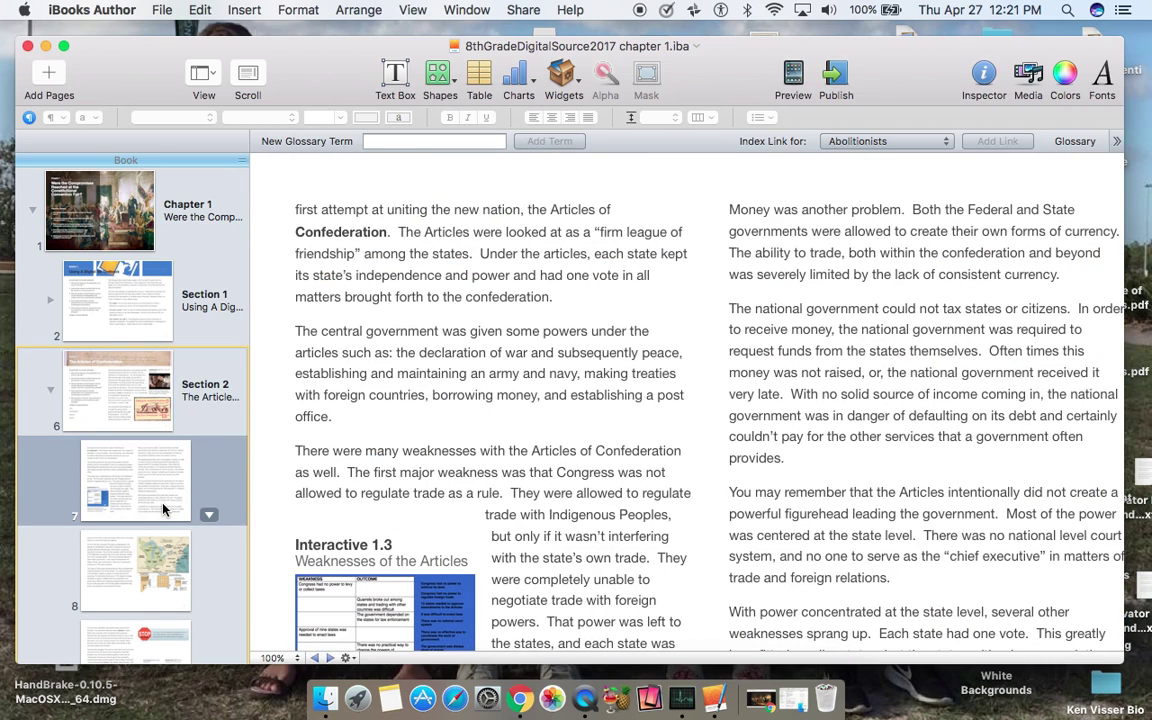
Zoom the page view to 75%, then check page 8 and return to page 7
left_click(297, 660)
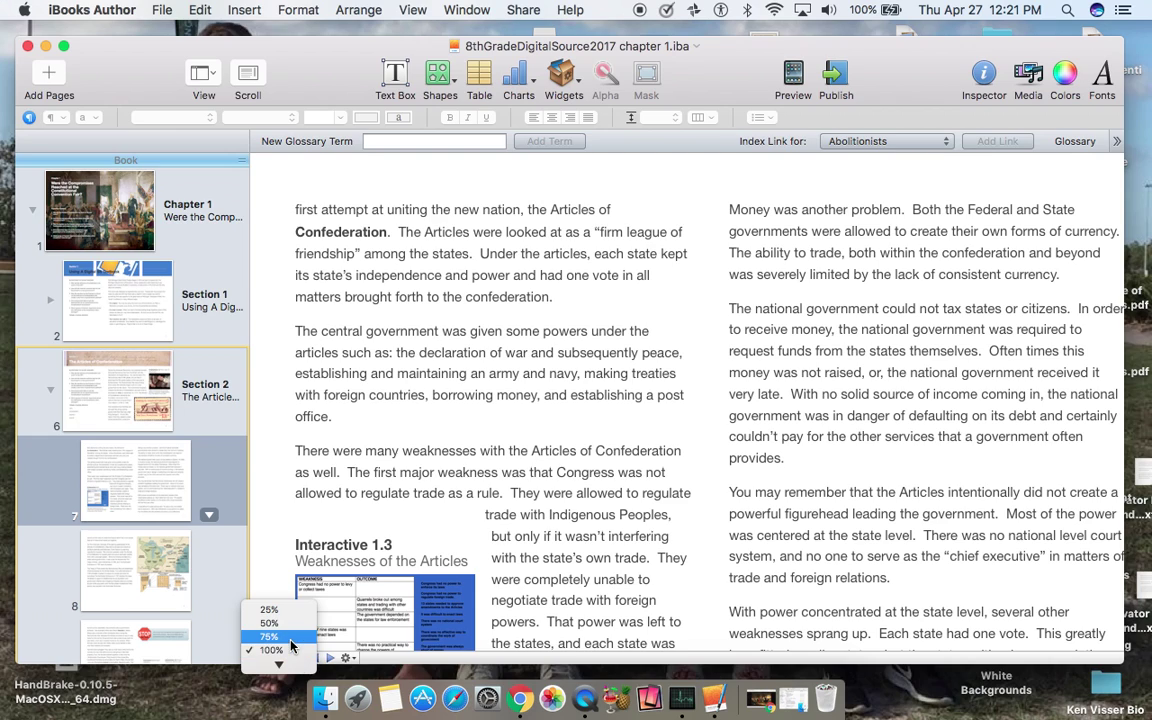
left_click(291, 645)
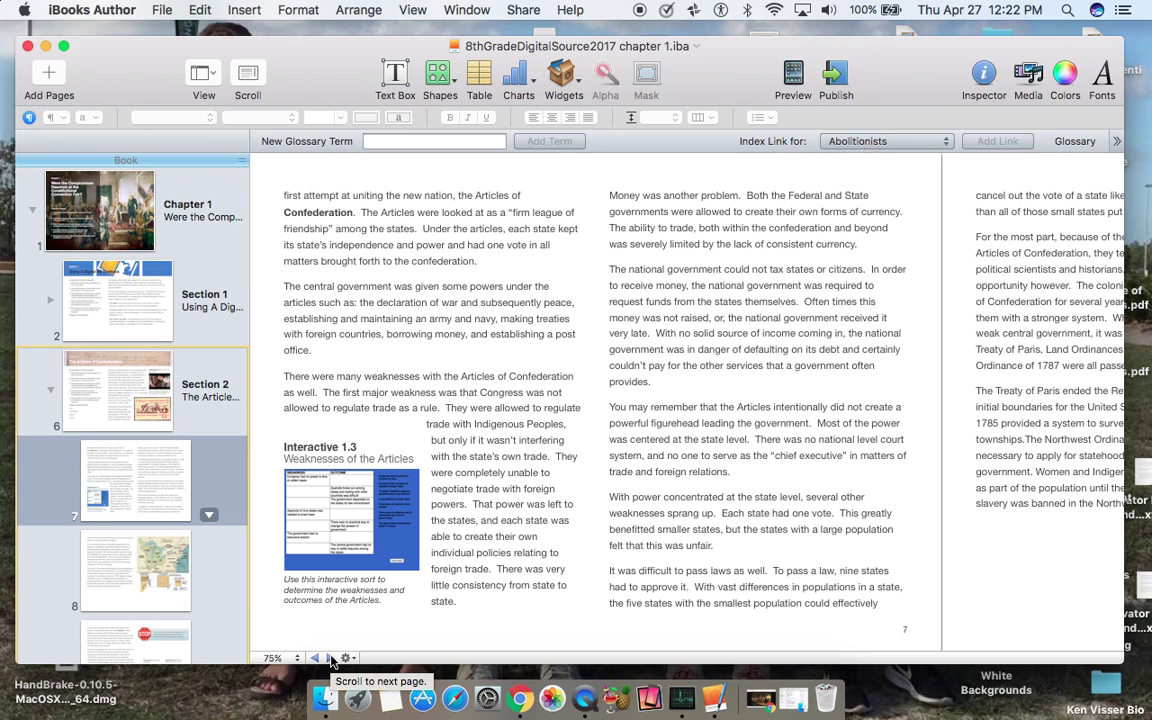
left_click(330, 659)
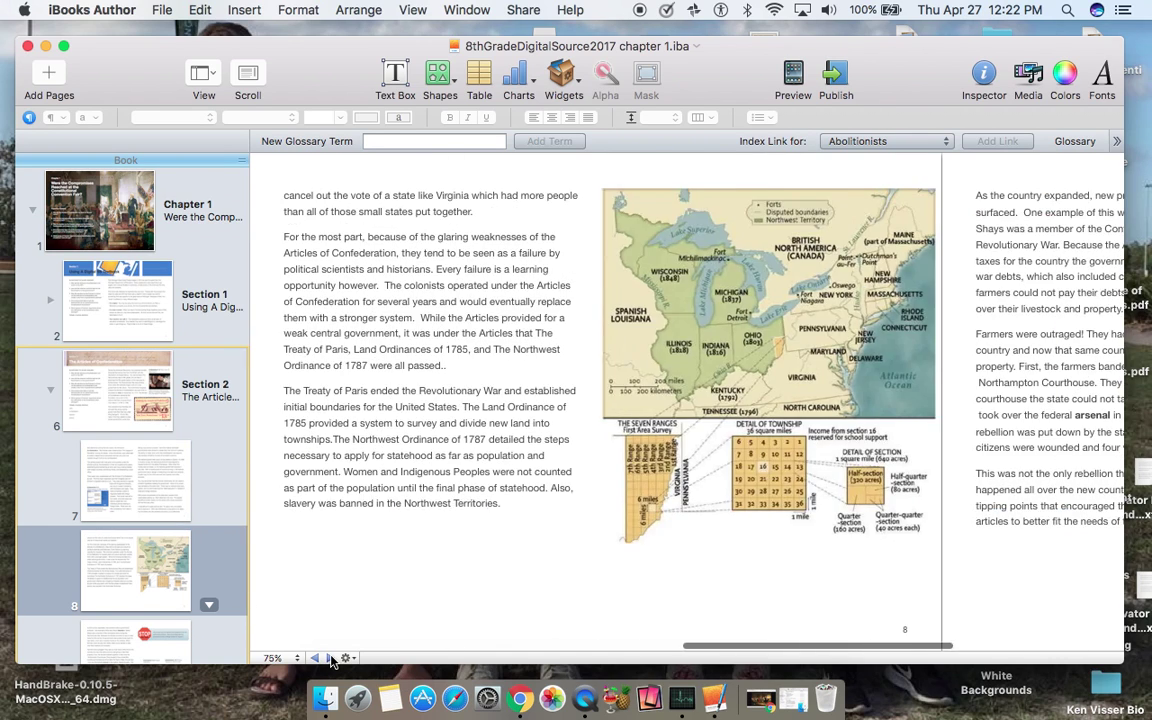
left_click(317, 659)
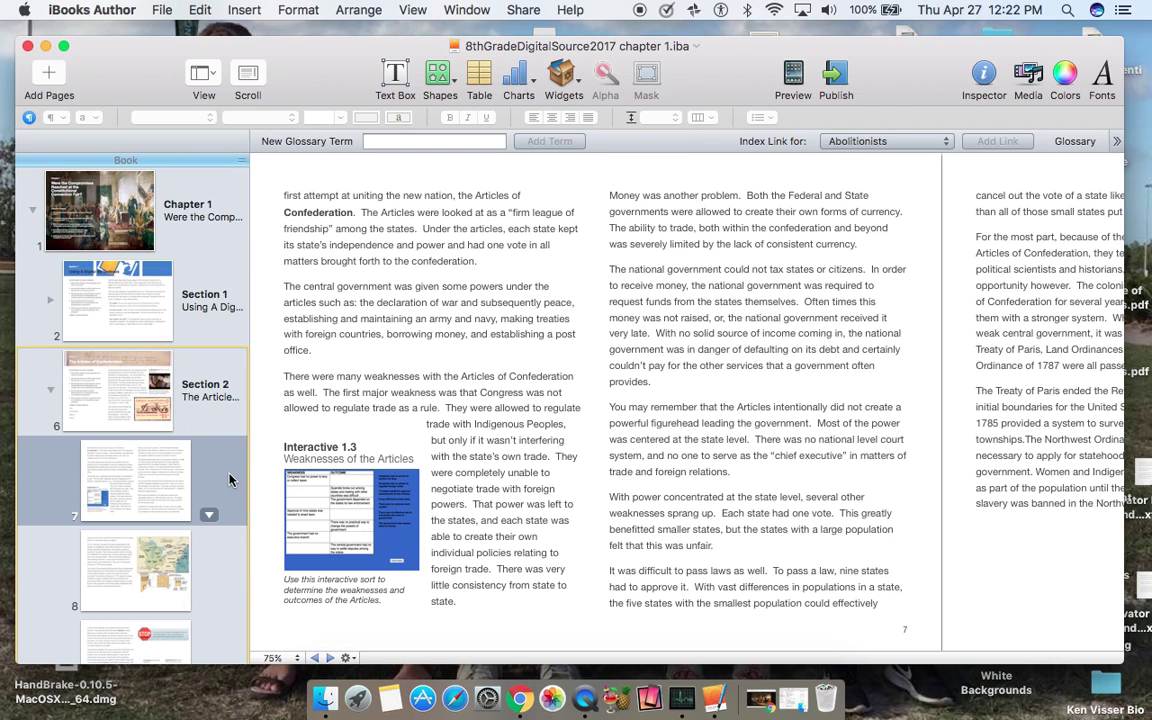
On page 6, keep Interactive 1.2 anchored and select the Drafting the Articles stamp image
left_click(142, 424)
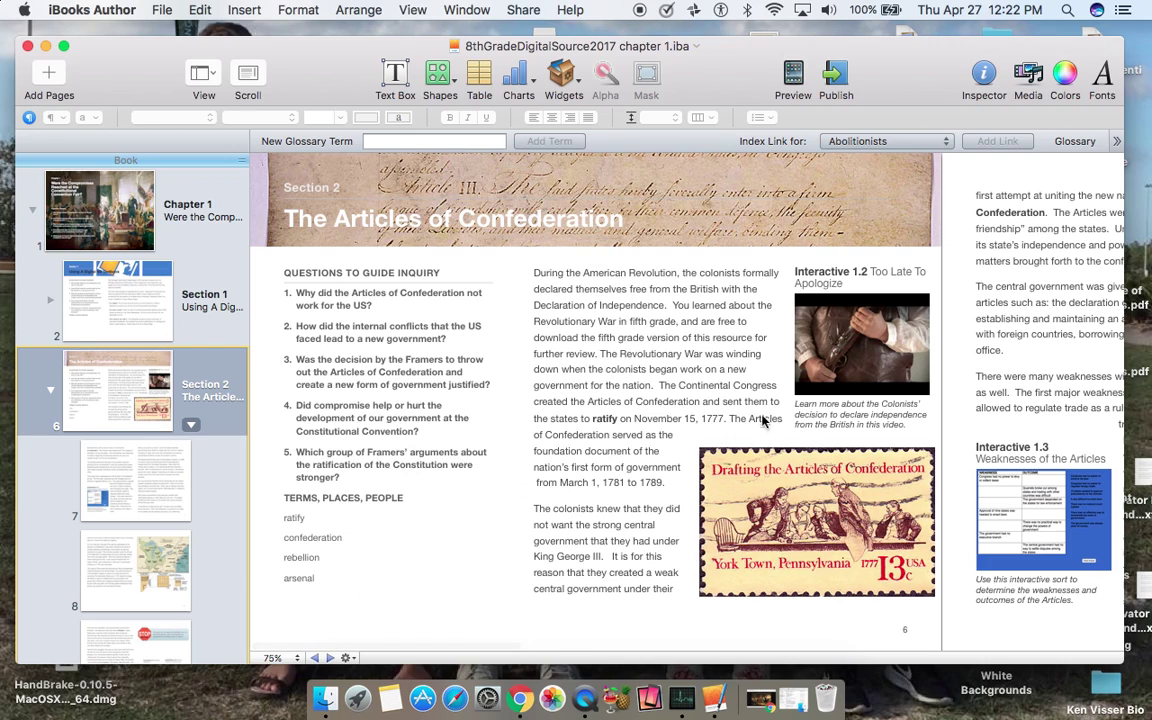
left_click(845, 362)
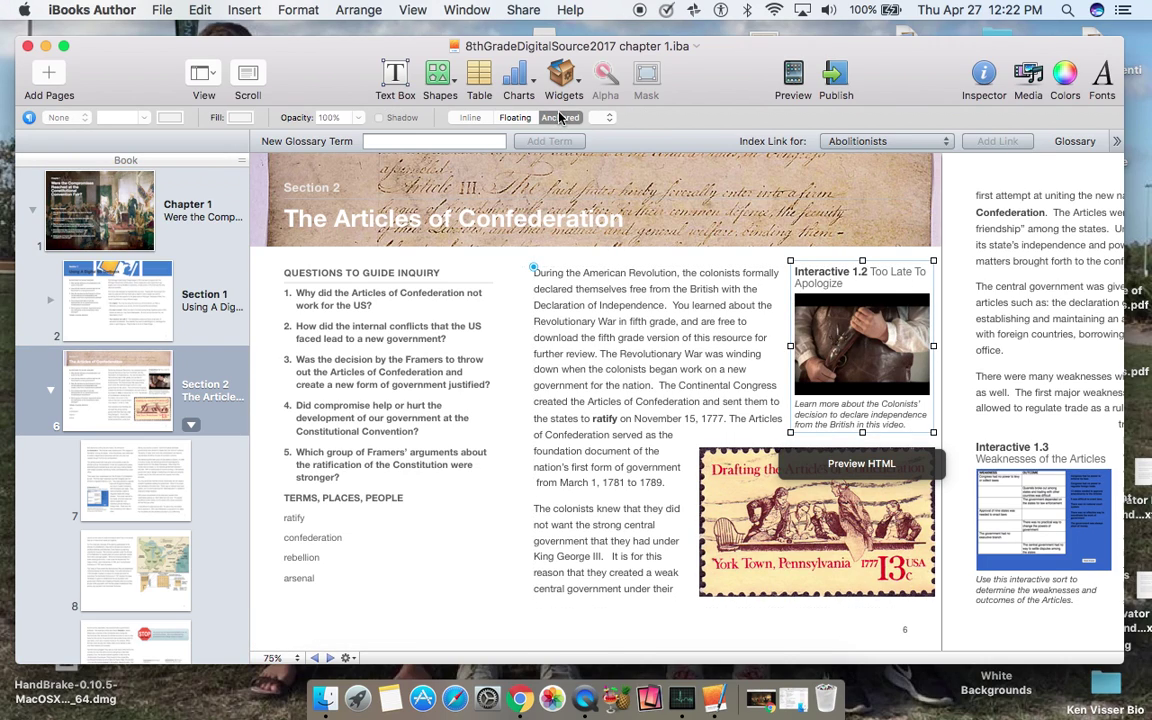
left_click(560, 117)
left_click(754, 555)
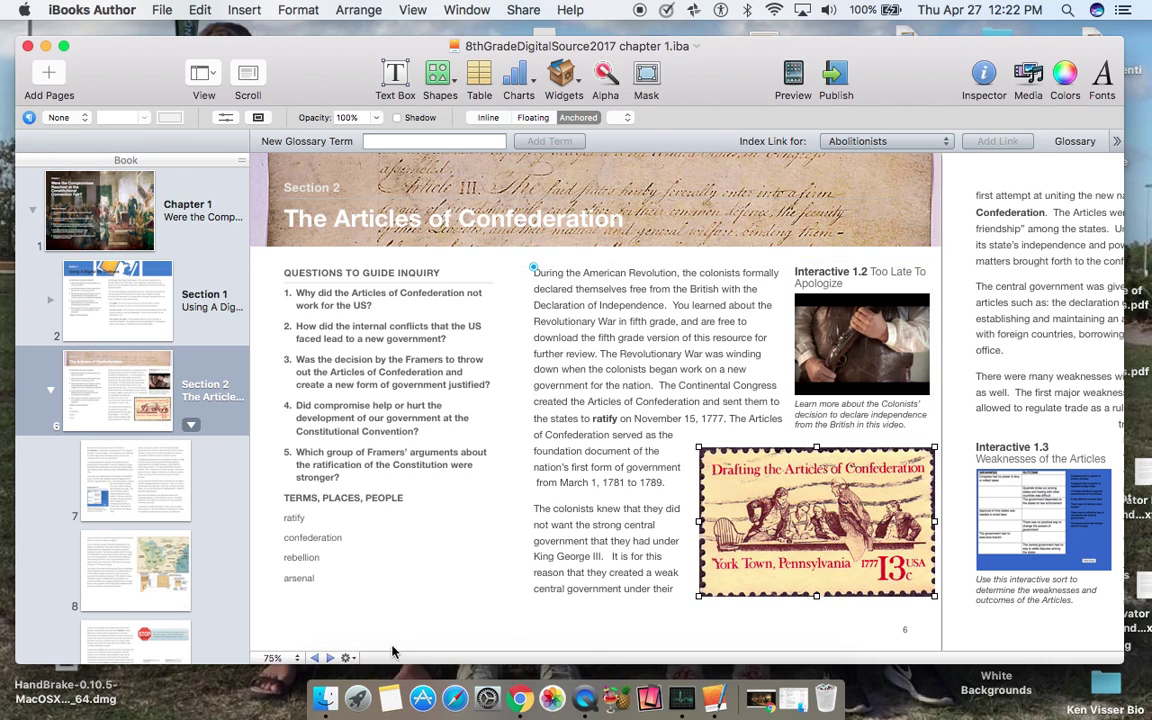
Make the Interactive 1.3 widget on page 7 Floating
left_click(331, 658)
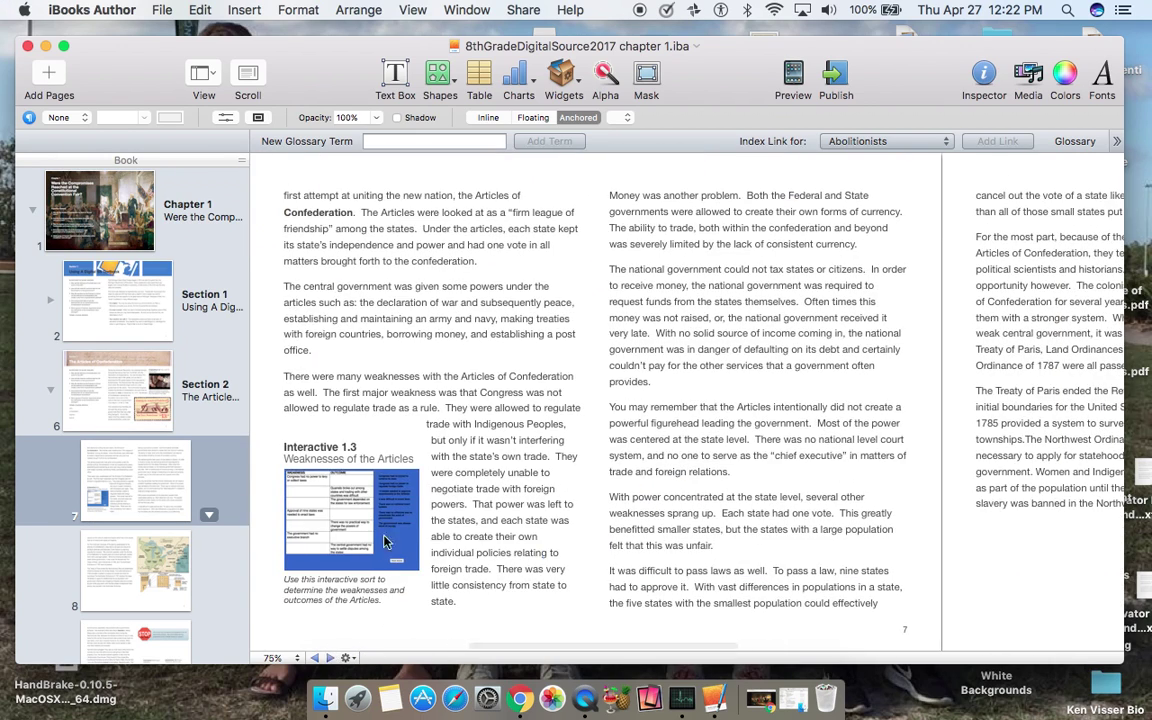
left_click(399, 537)
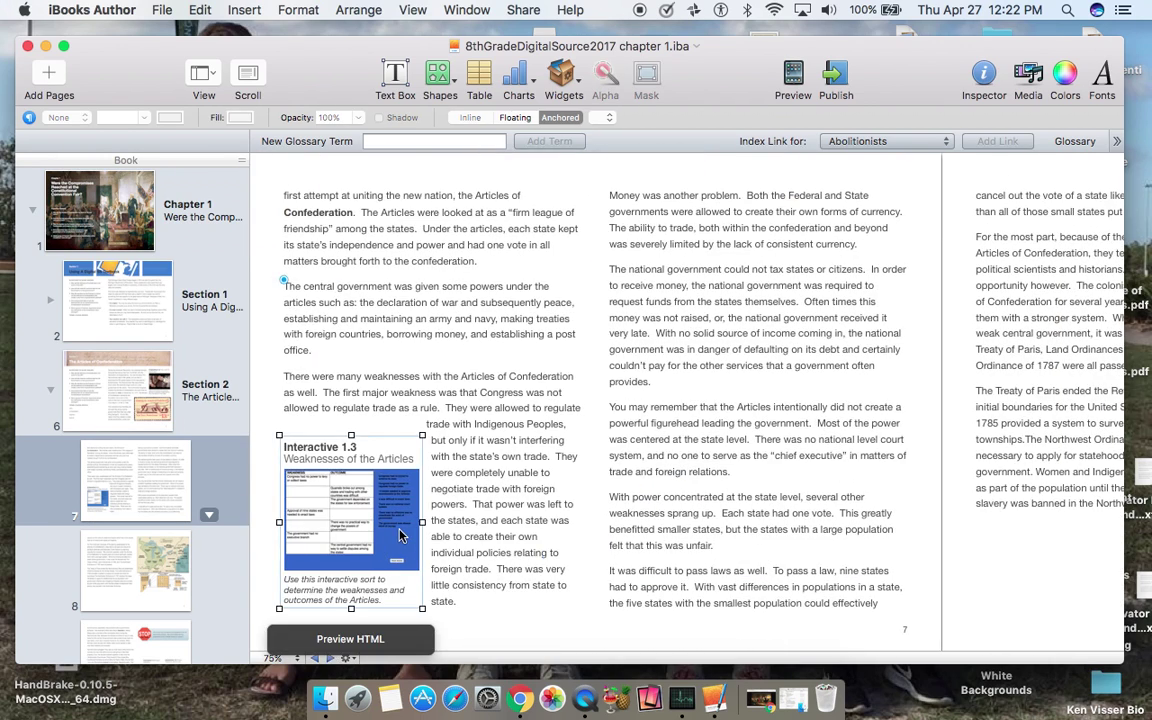
left_click(516, 118)
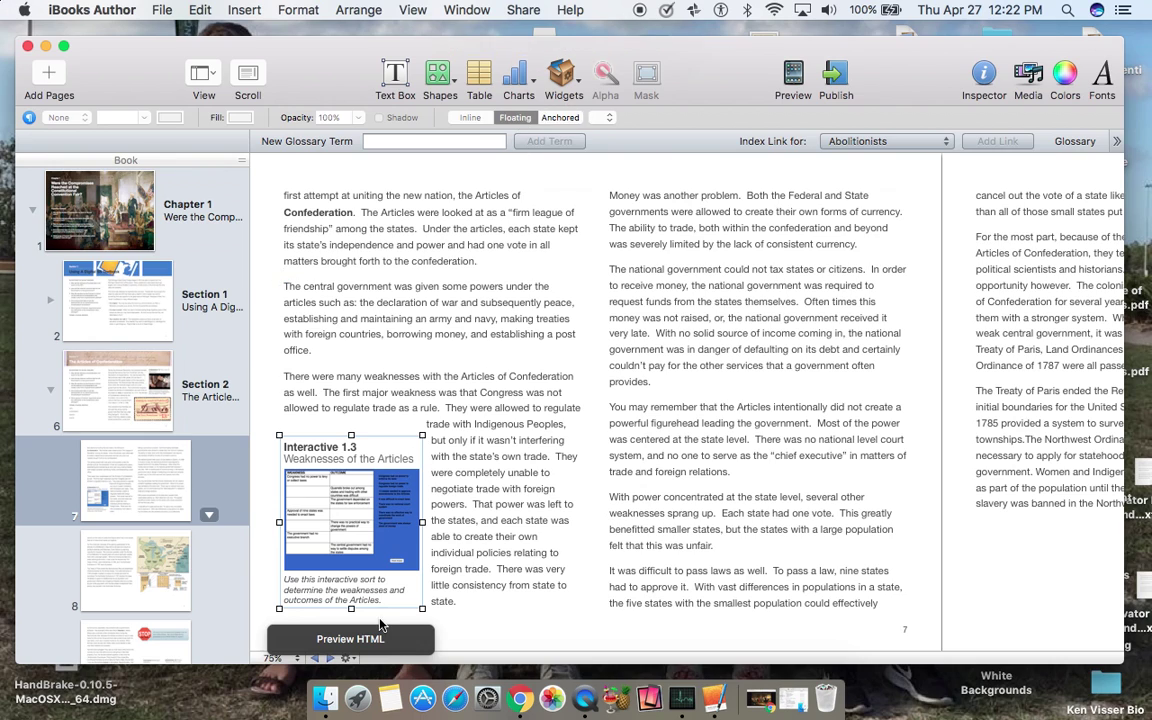
Make the map on page 8 Floating, then move on to page 9
left_click(331, 659)
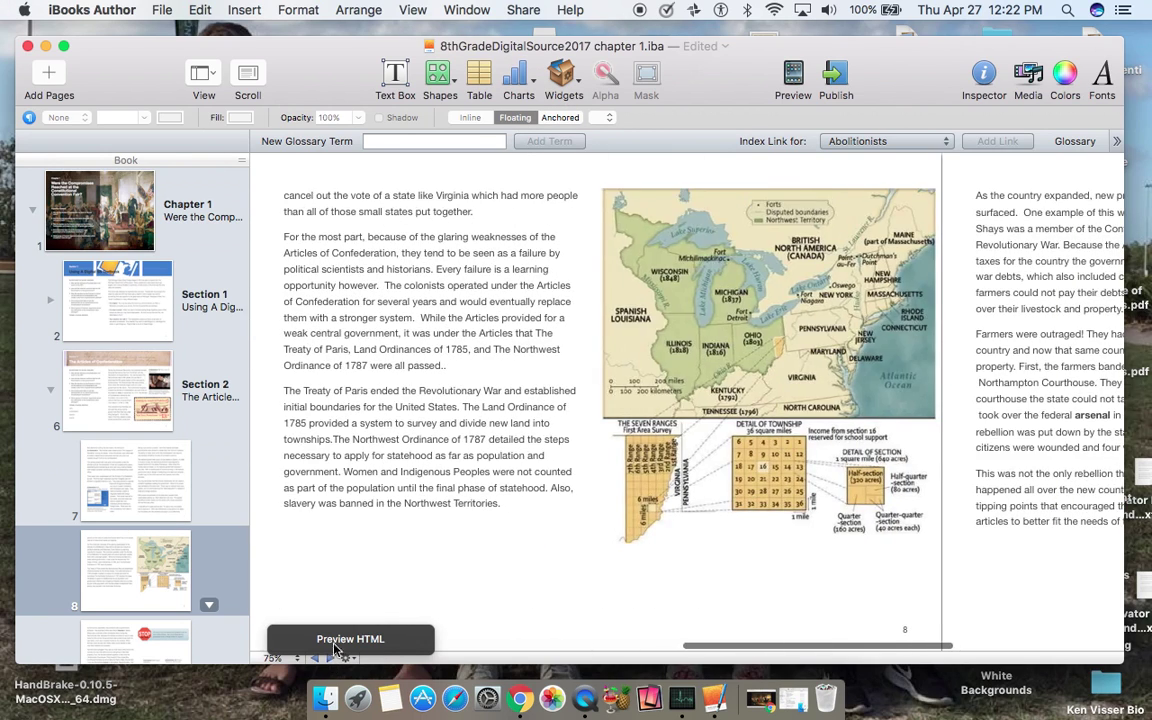
left_click(697, 300)
left_click(534, 119)
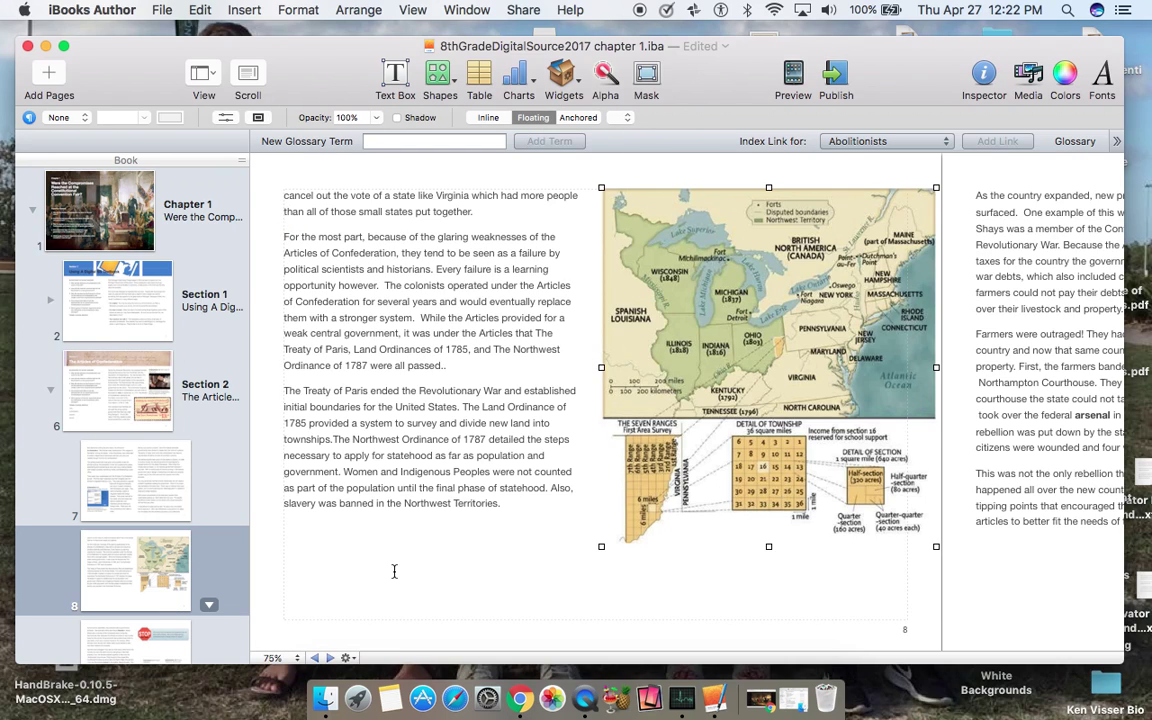
left_click(331, 658)
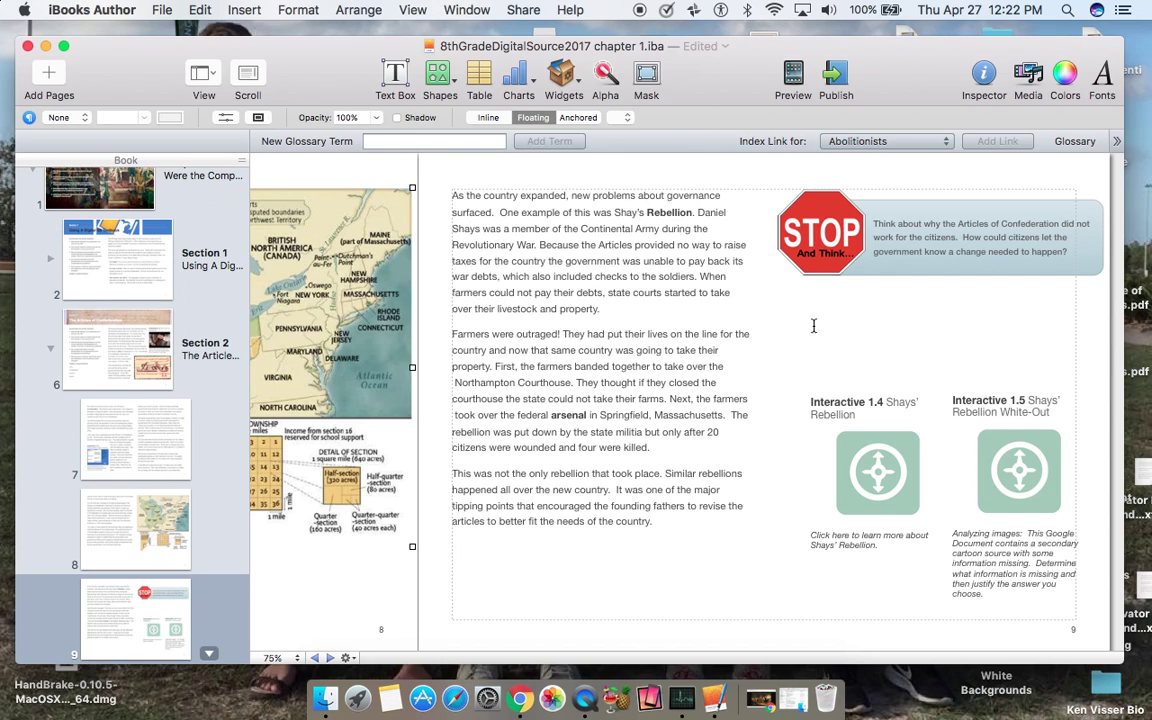
Make Interactive 1.5 on page 9 Floating, then return to page 7
left_click(829, 264)
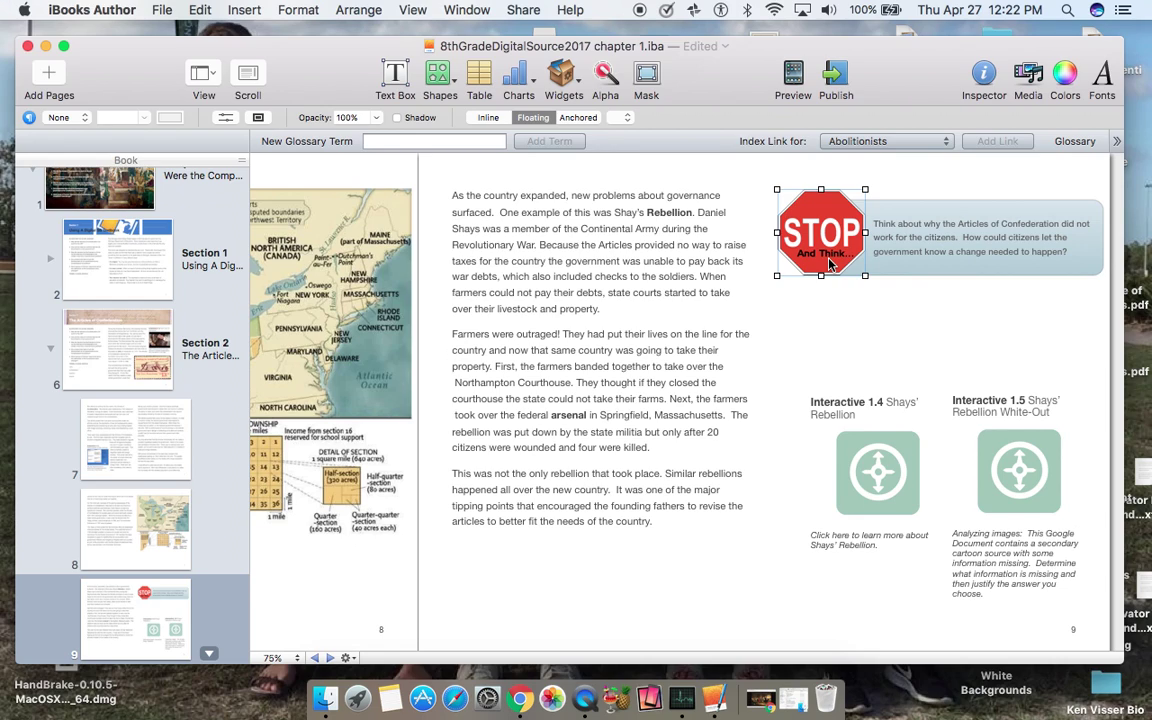
left_click(888, 248)
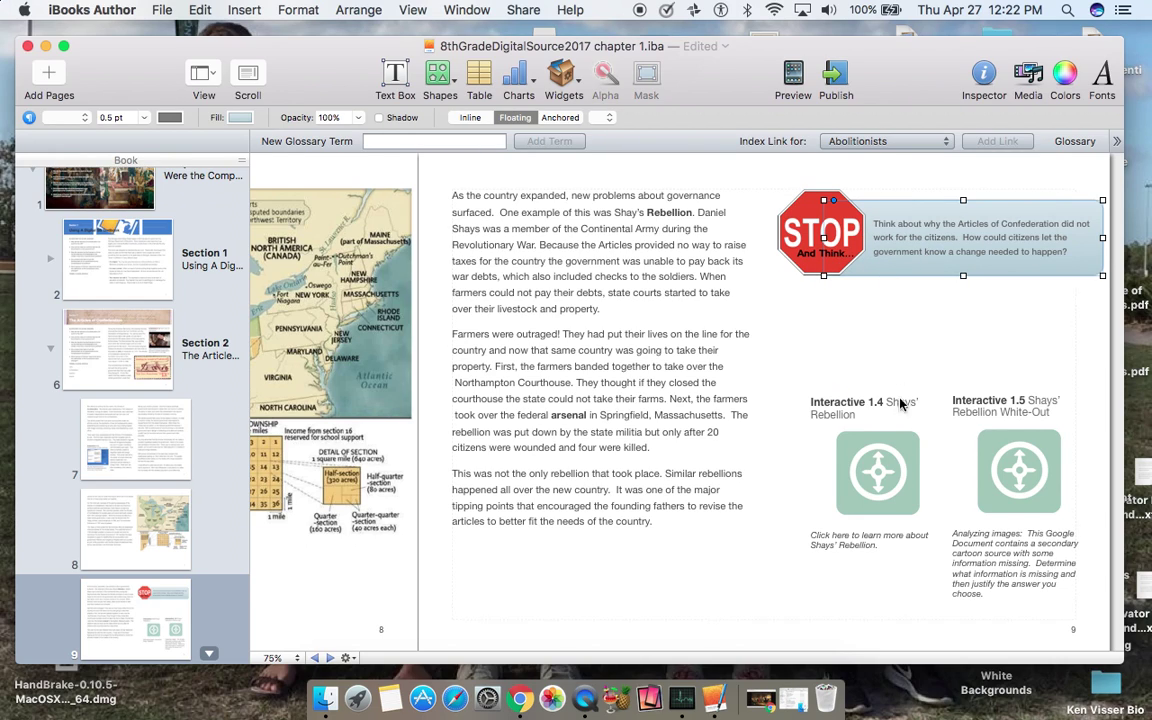
left_click(808, 406)
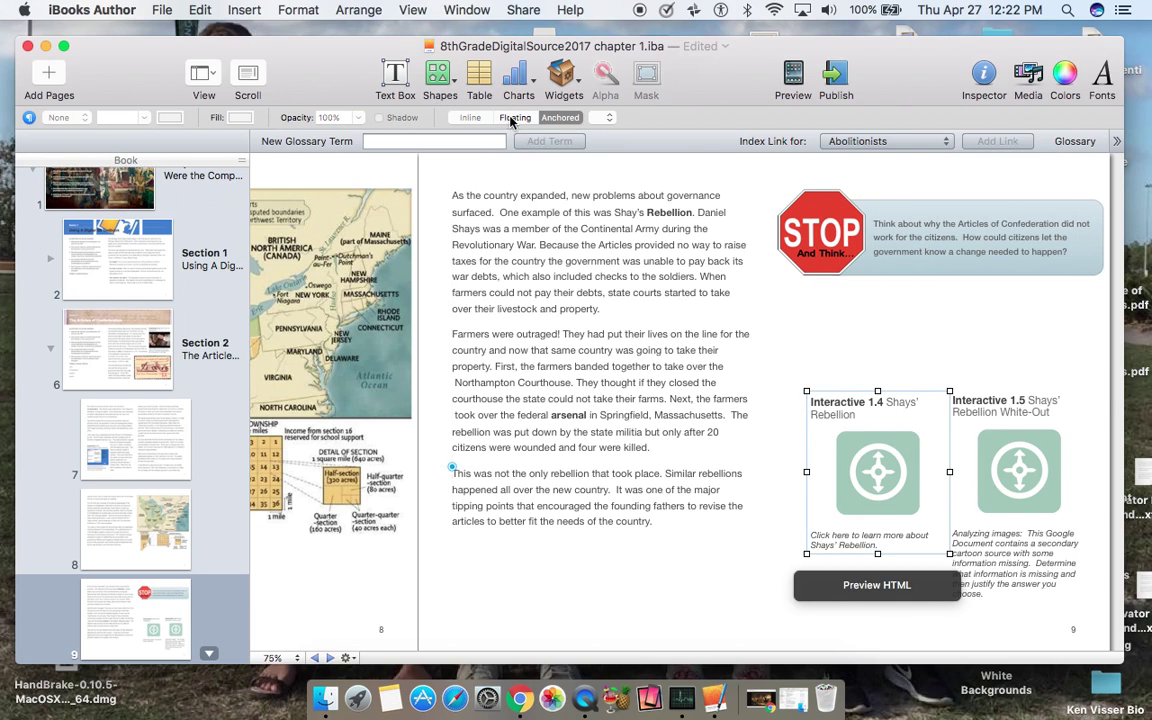
left_click(1020, 430)
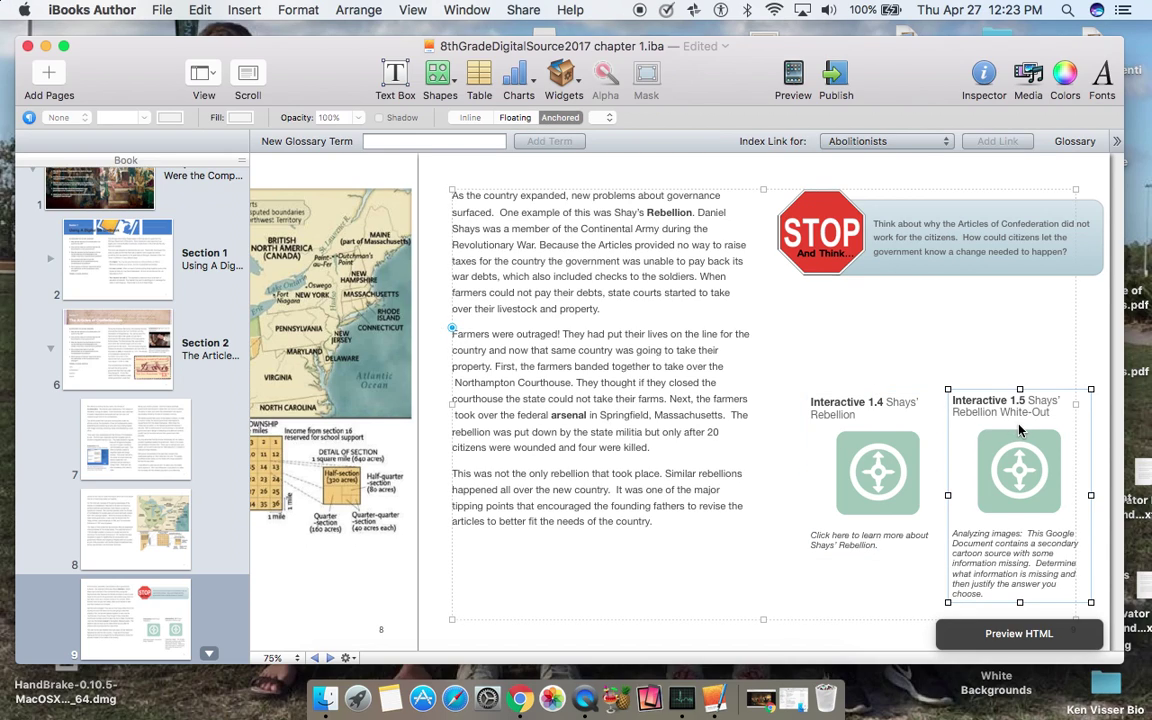
left_click(515, 117)
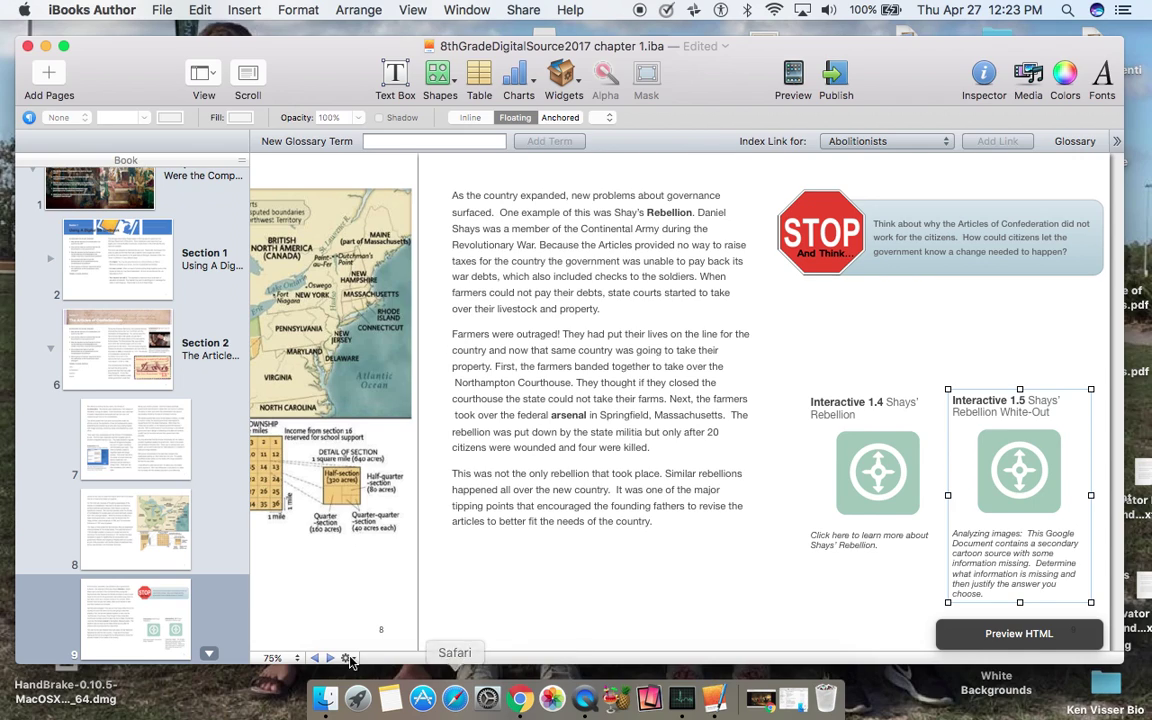
left_click(315, 658)
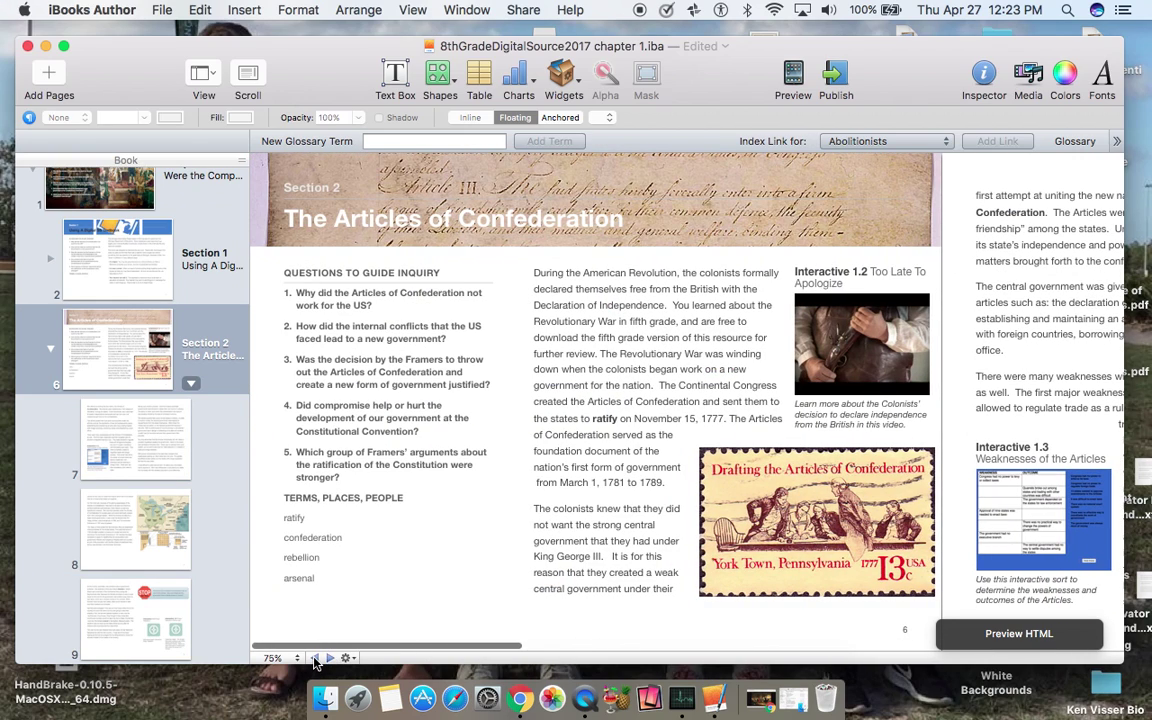
left_click(331, 658)
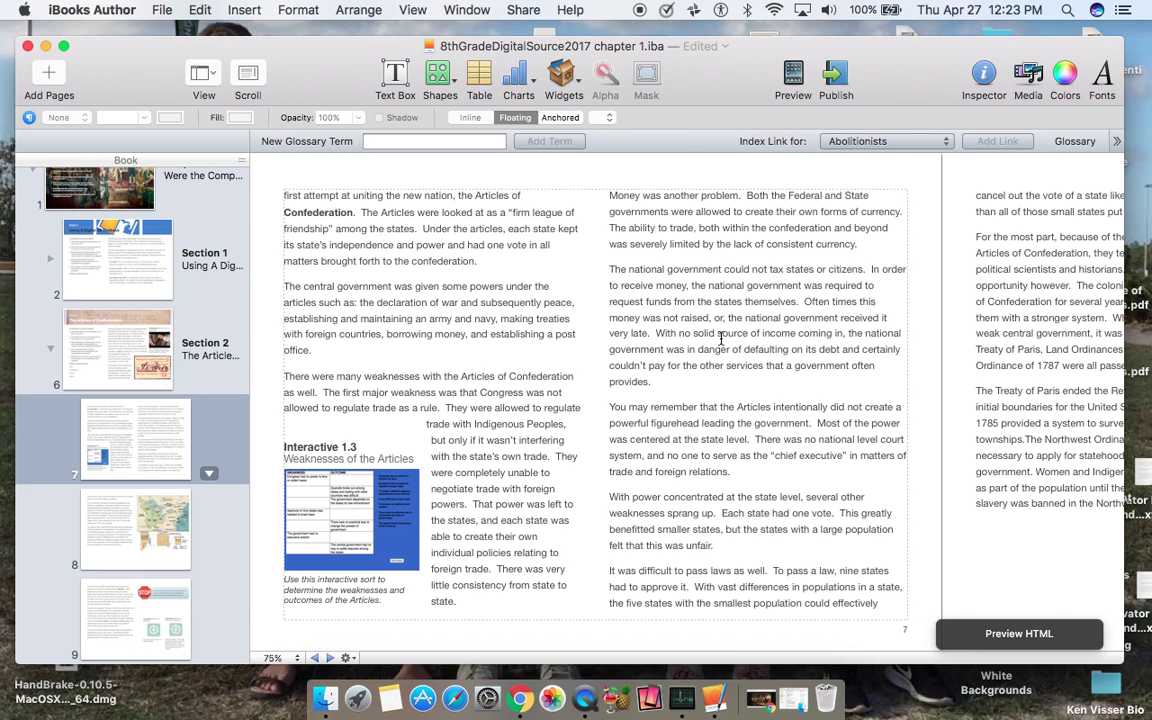
Drag Washington_Constitutional_Convention_1787.jpg from Finder's Downloads folder onto page 7
left_click(325, 697)
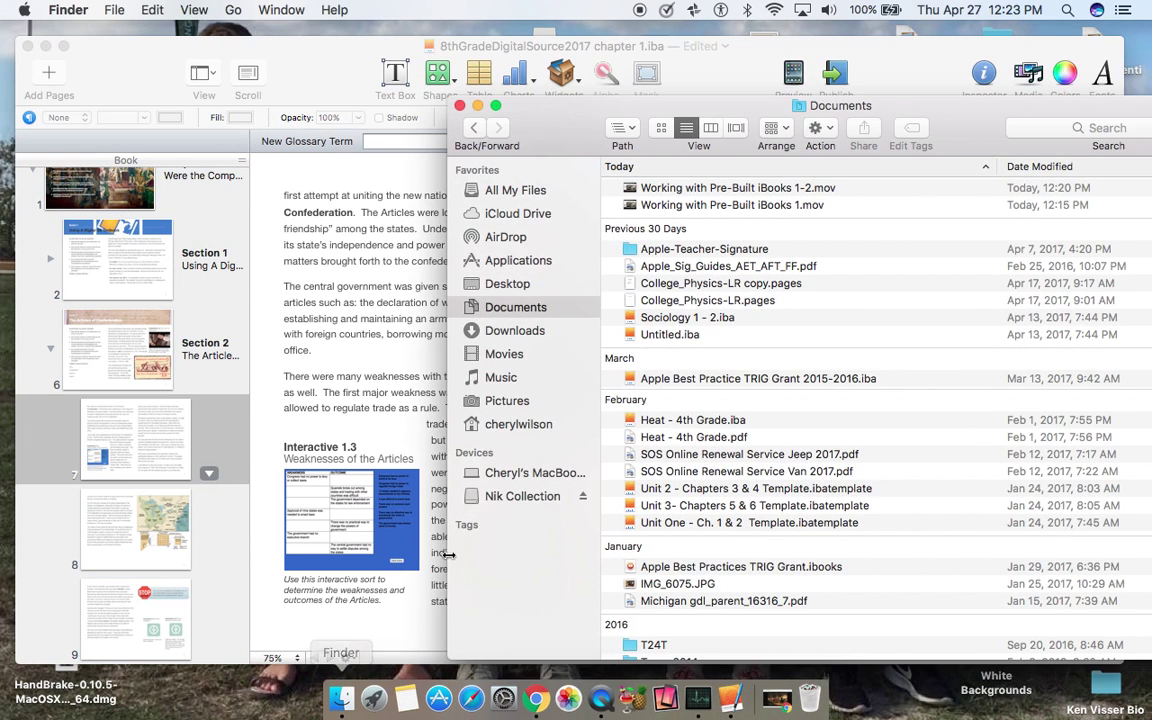
left_click(525, 332)
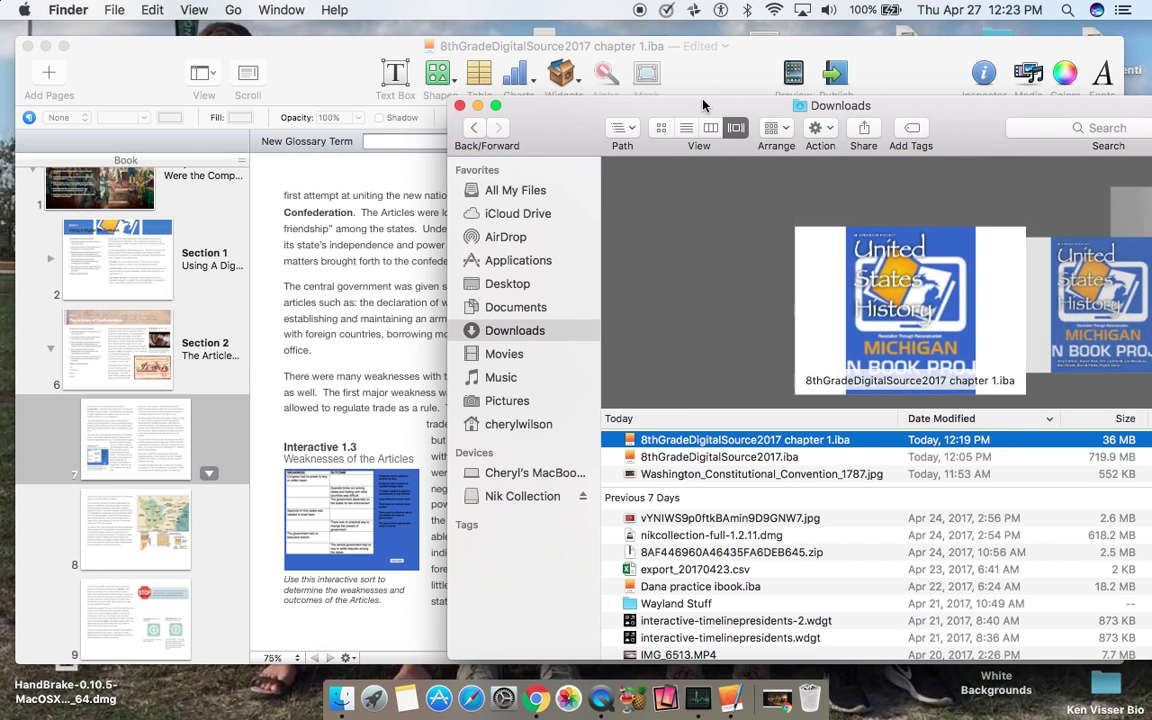
left_click_drag(797, 120, 903, 135)
left_click_drag(811, 148, 1025, 169)
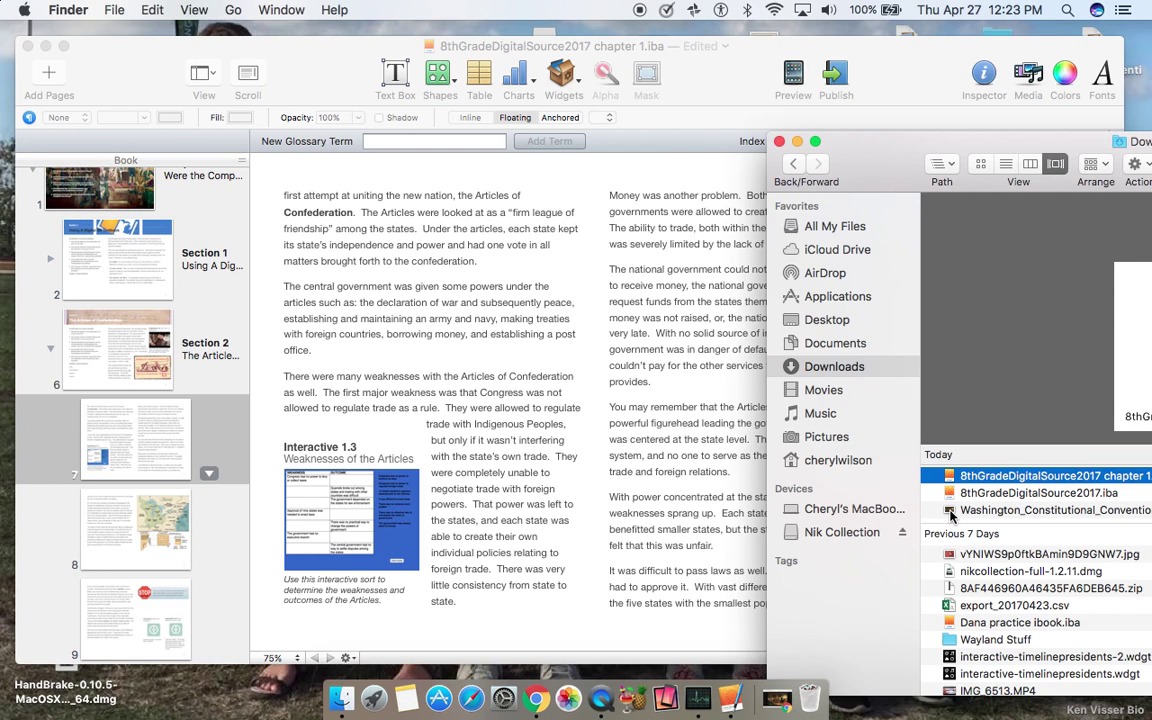
left_click_drag(951, 514, 636, 256)
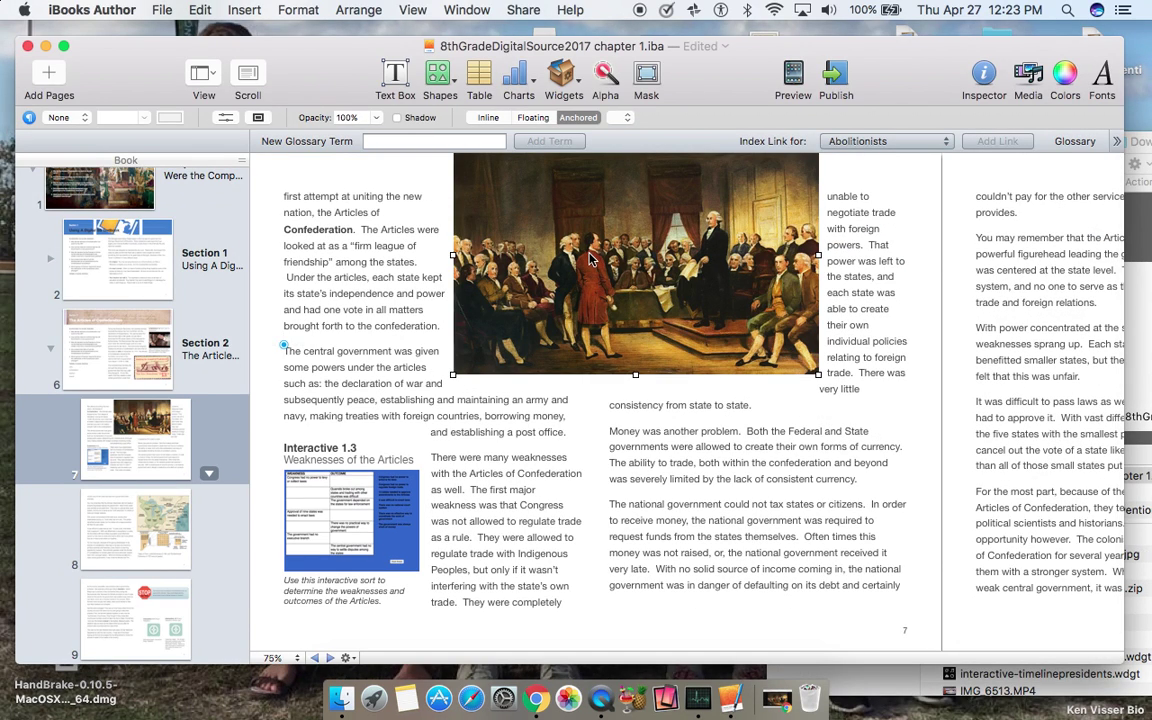
Shrink the painting to 488×319 pt and position it atop page 7's right column
left_click_drag(590, 260, 708, 279)
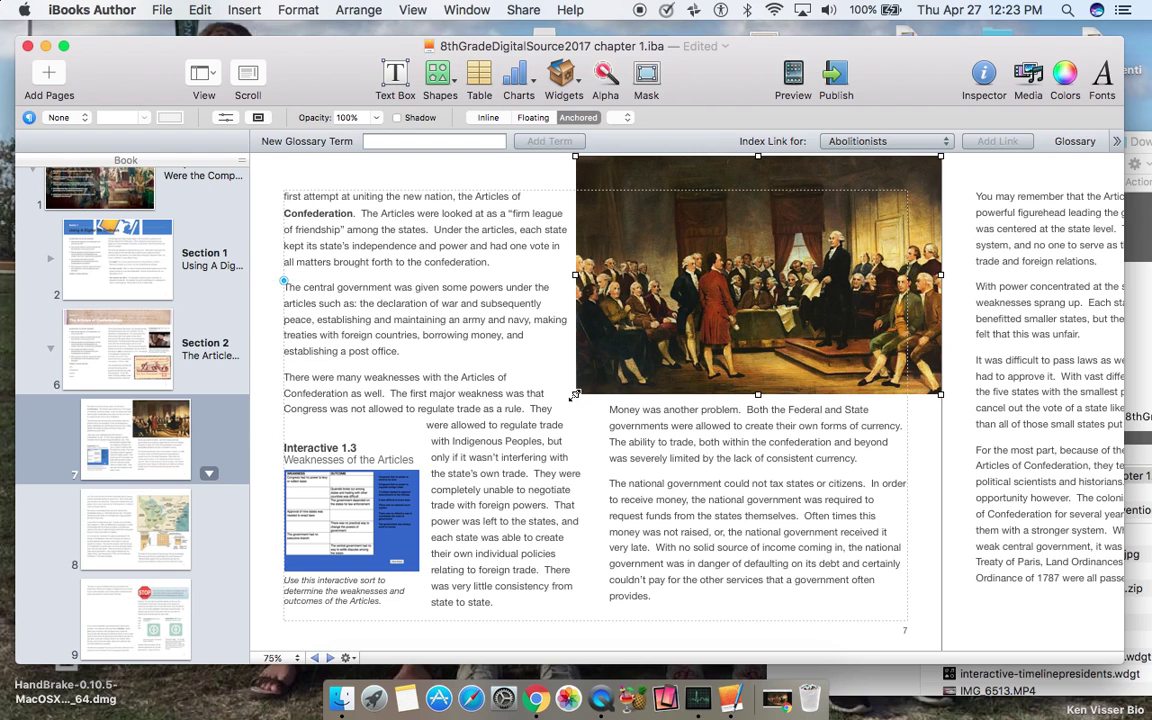
mouse_move(575, 395)
left_mouse_down()
mouse_move(631, 371)
mouse_move(609, 372)
left_mouse_up()
left_click_drag(674, 326, 660, 337)
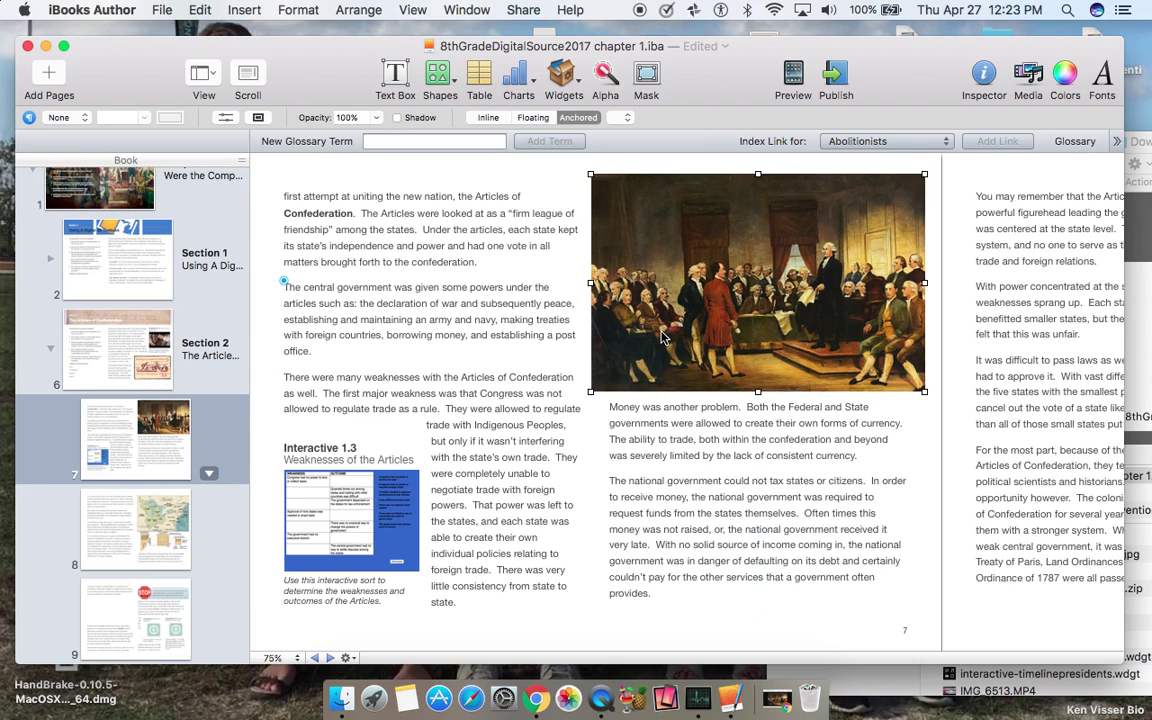
left_click(330, 659)
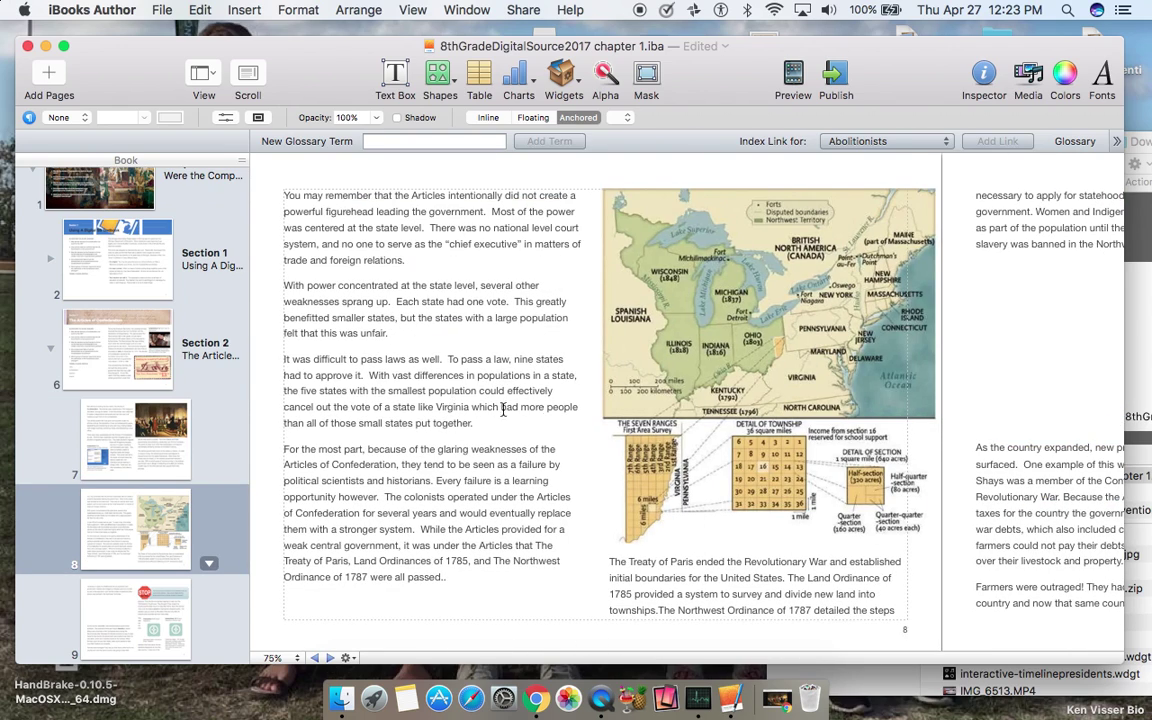
Insert a page break before 'The Treaty of Paris' paragraph on page 8
left_click(611, 564)
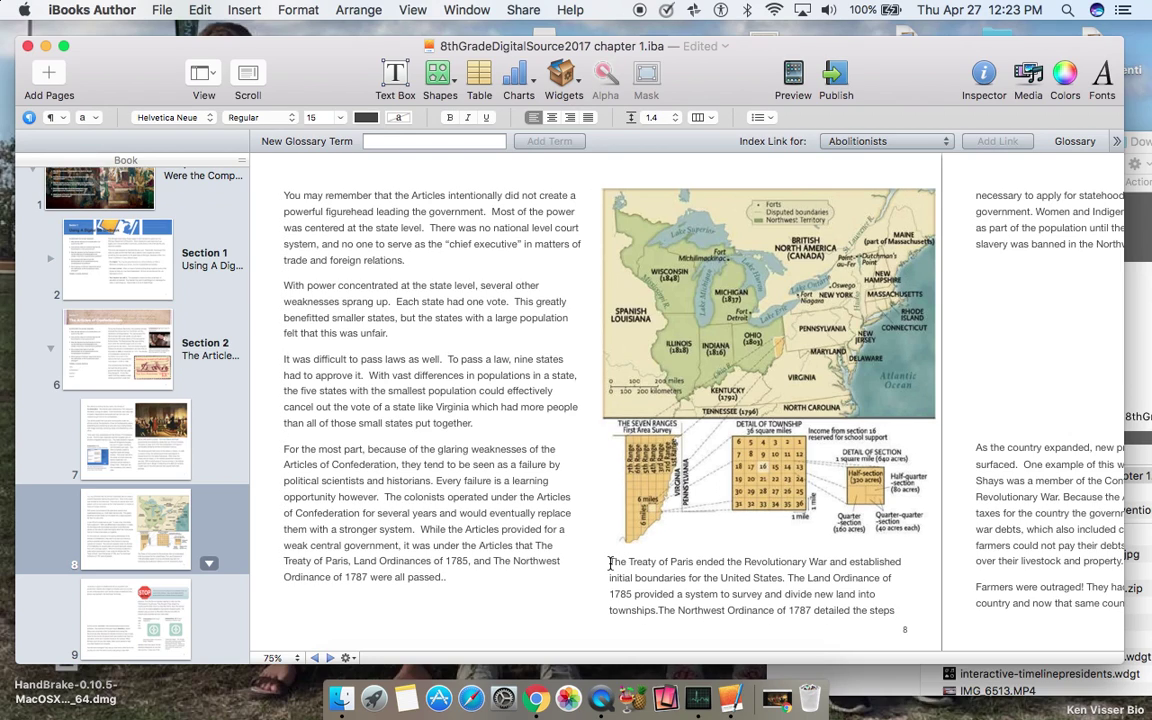
double_click(611, 564)
left_click(252, 12)
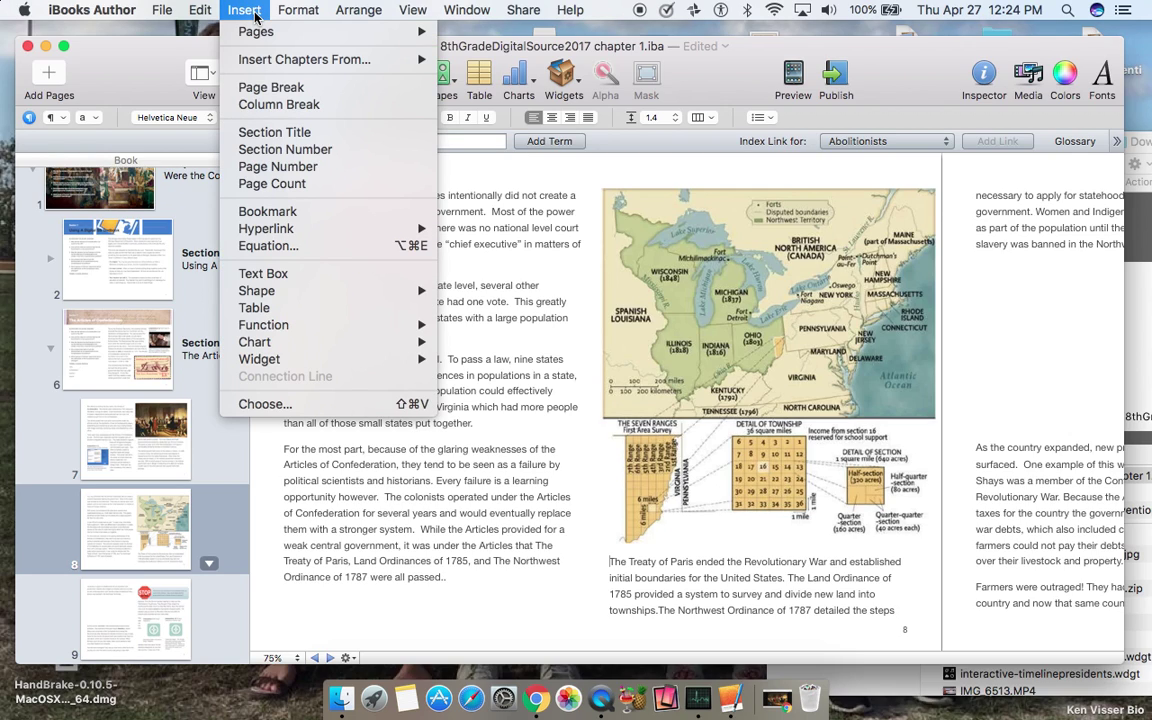
left_click(265, 105)
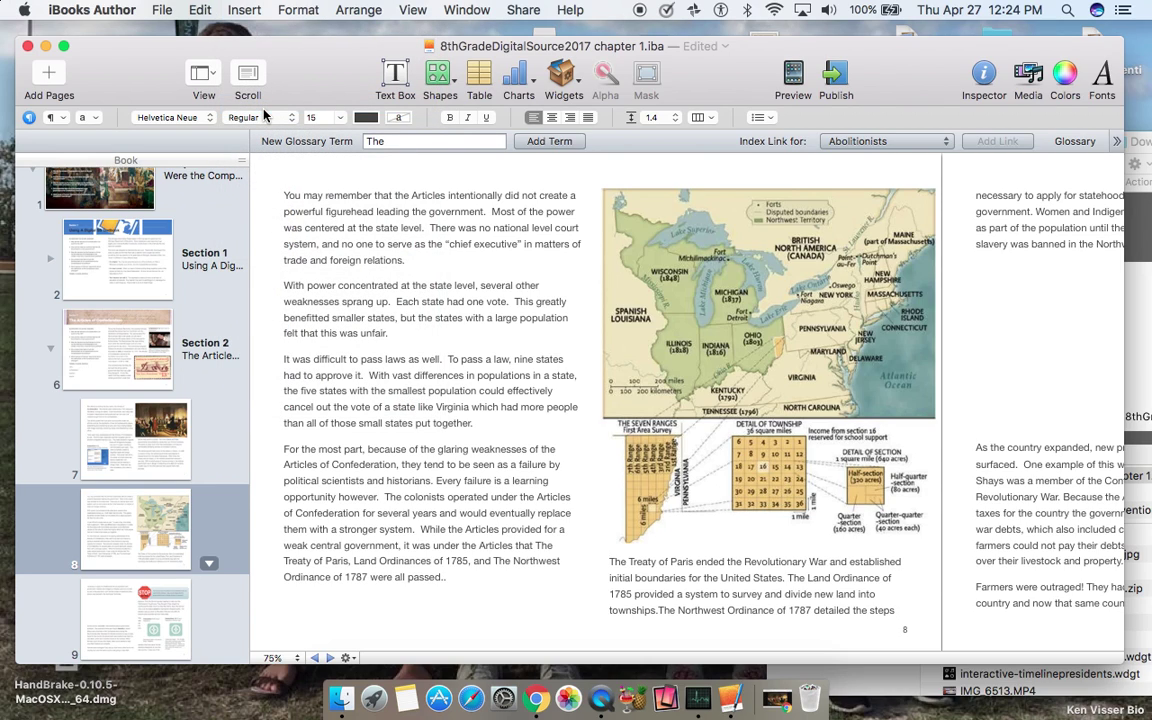
left_click(244, 10)
mouse_move(256, 66)
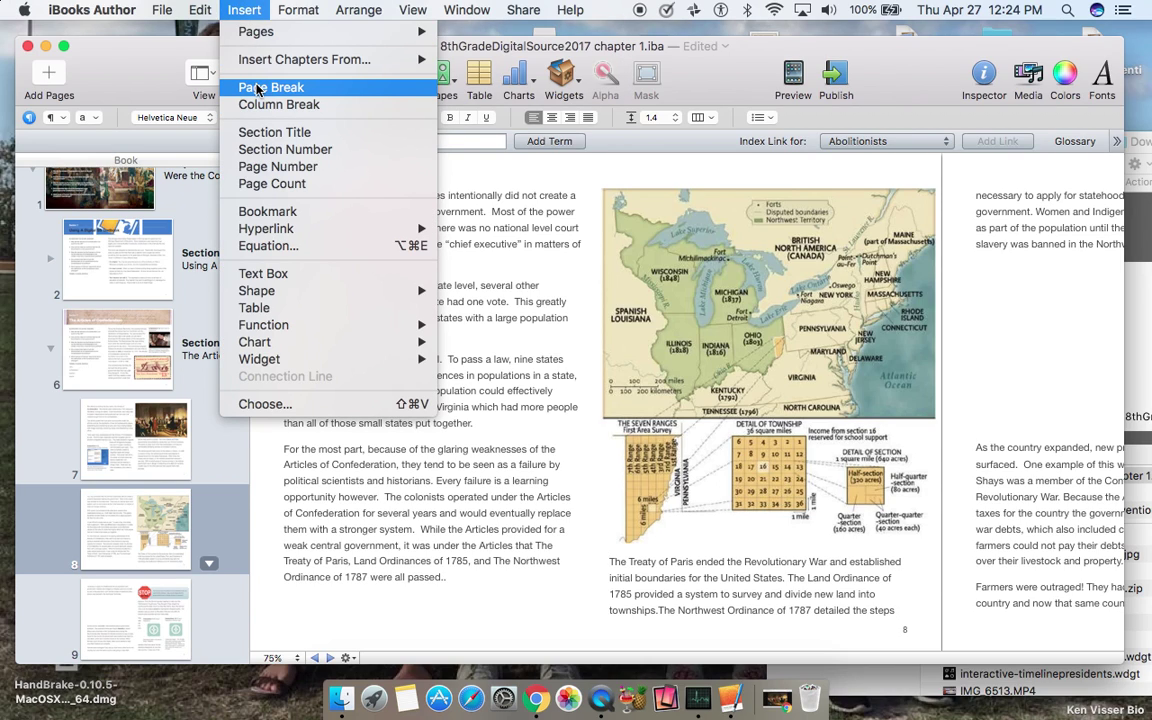
left_click(257, 88)
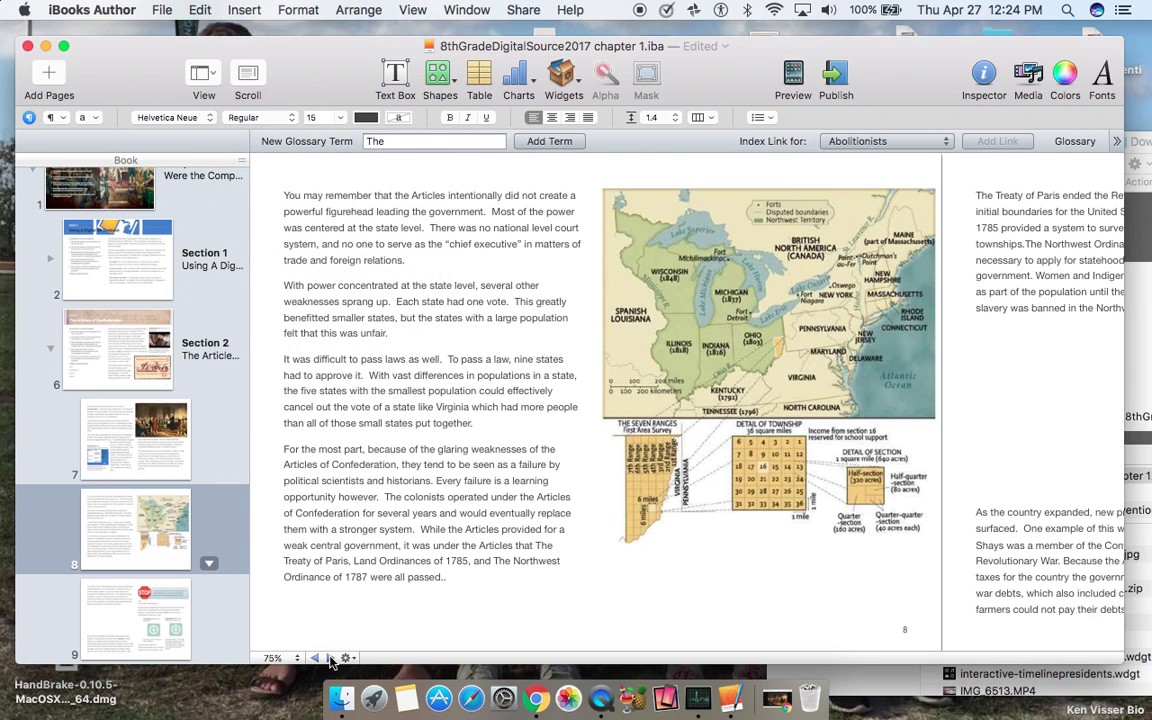
scroll(300, 598, "down", 3)
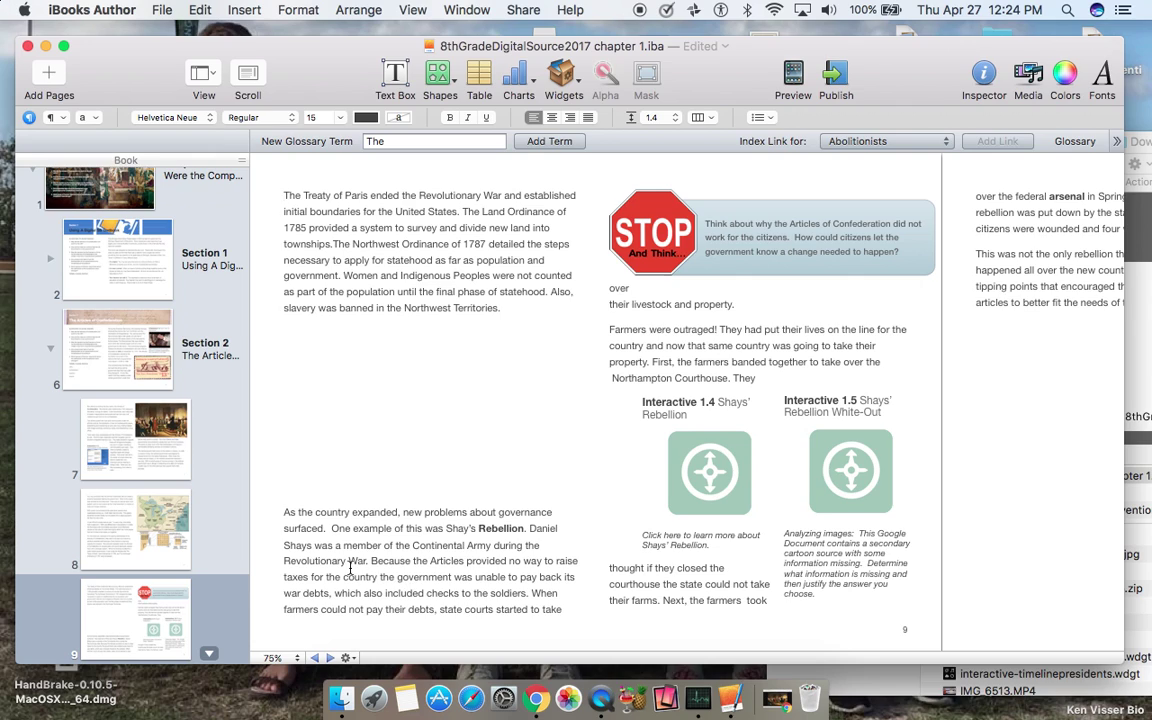
Delete three blank lines above 'As the country expanded' on page 9
left_click(285, 511)
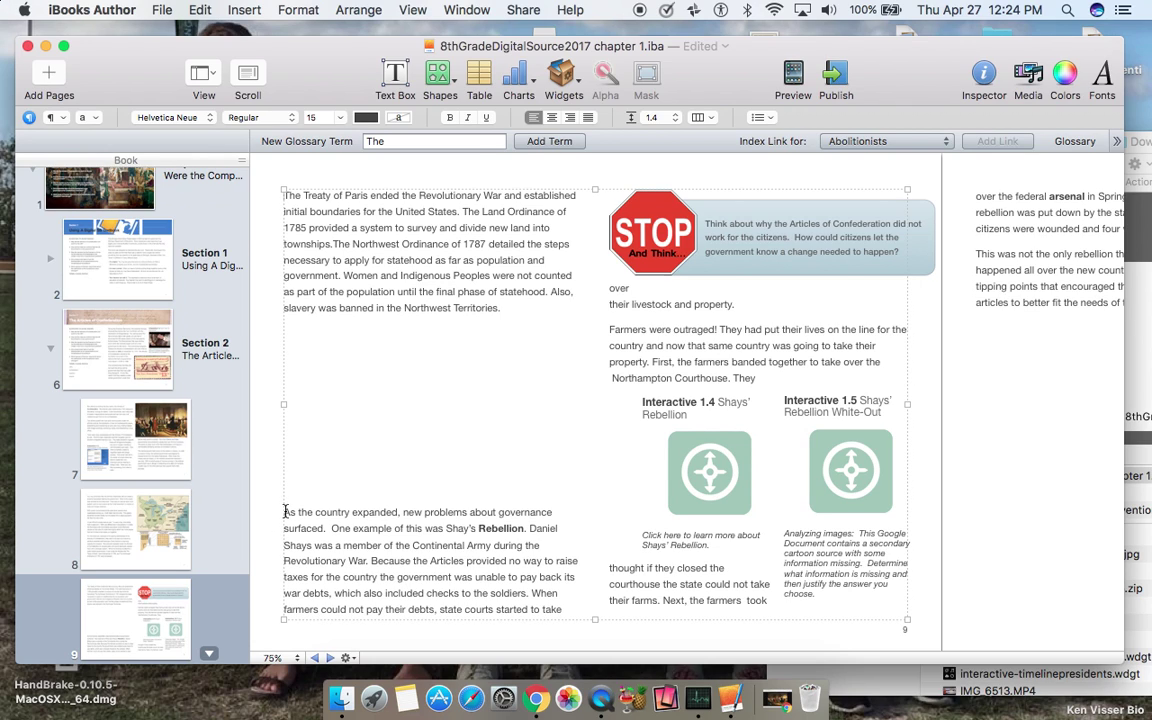
key("BackSpace")
key("BackSpace")
key("BackSpace")
key("BackSpace")
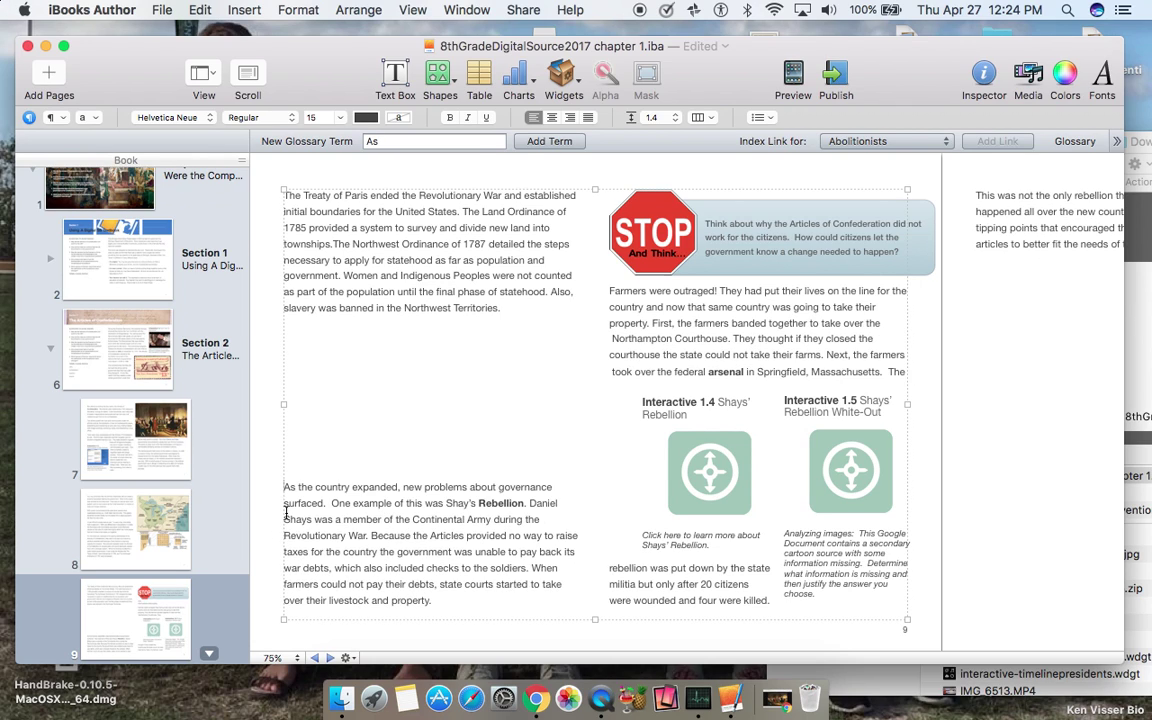
key("BackSpace")
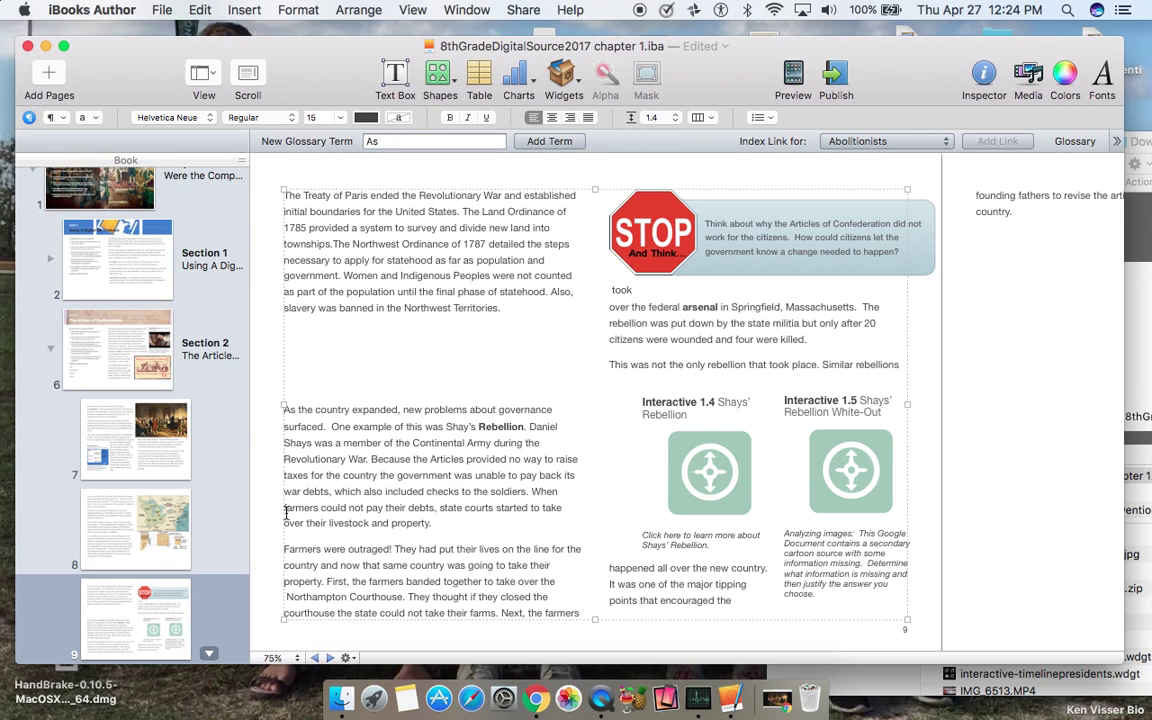
key("BackSpace")
key("BackSpace")
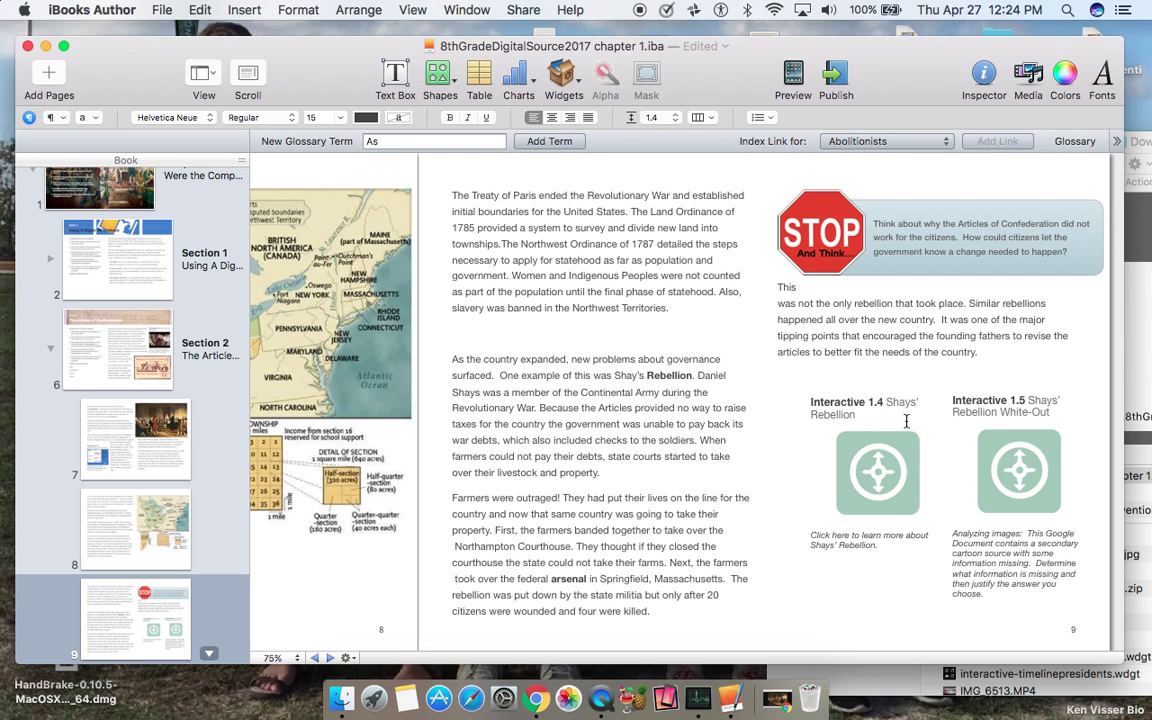
Move Interactive 1.4 and Interactive 1.5 lower and slightly left on page 9
left_click(867, 430)
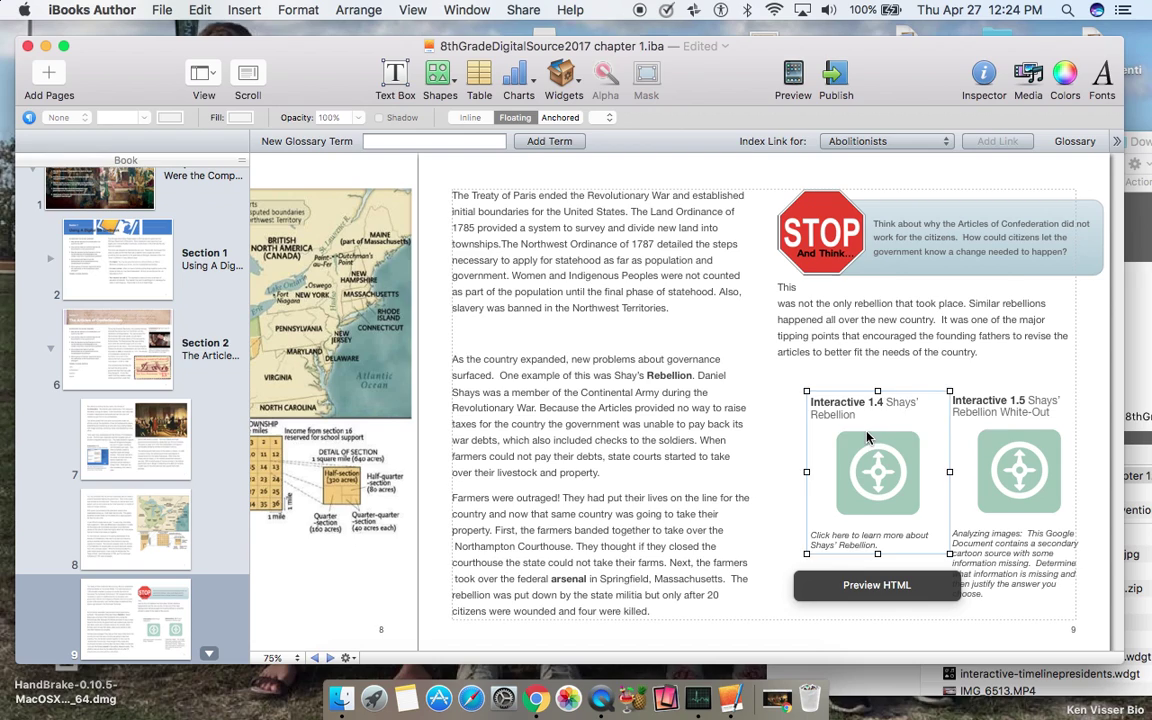
left_click_drag(867, 437, 857, 476)
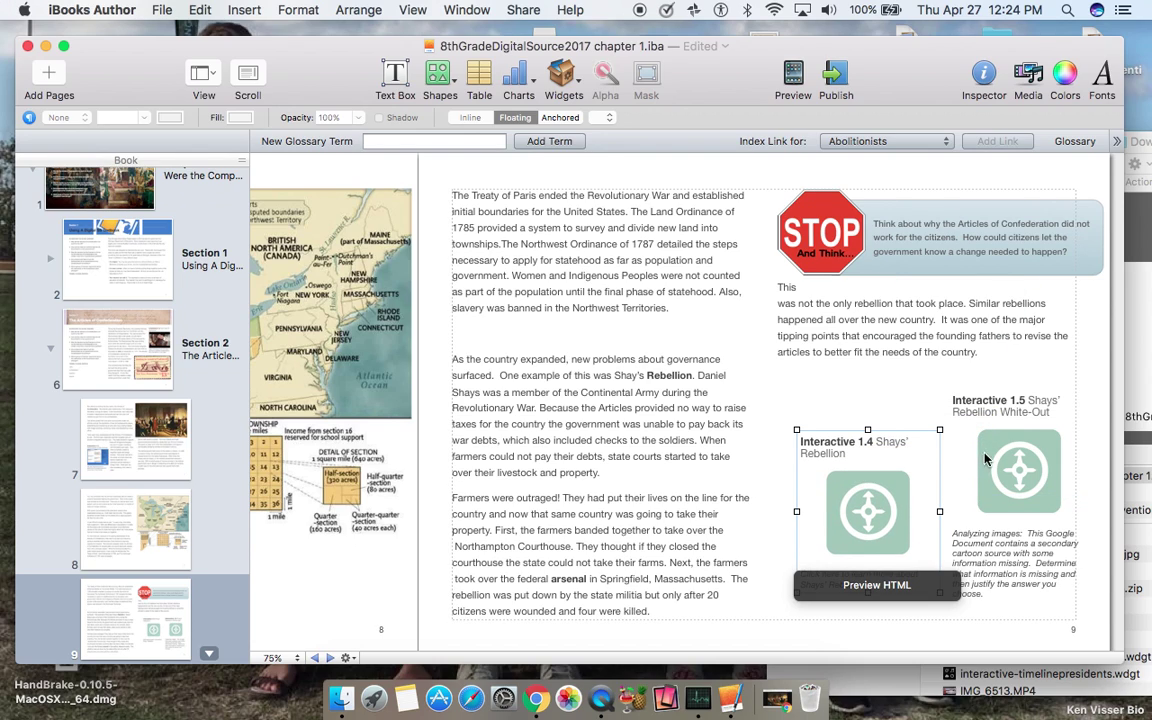
left_click_drag(983, 460, 973, 461)
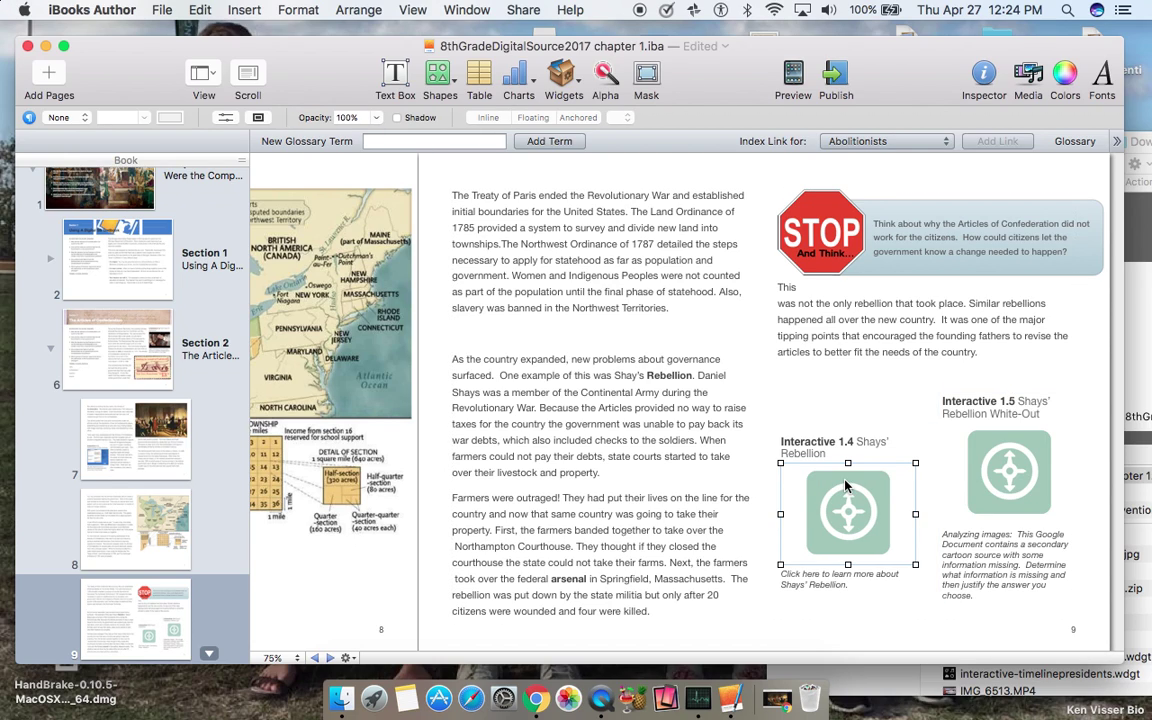
left_click_drag(845, 486, 837, 500)
left_click_drag(995, 445, 997, 456)
left_click(785, 289)
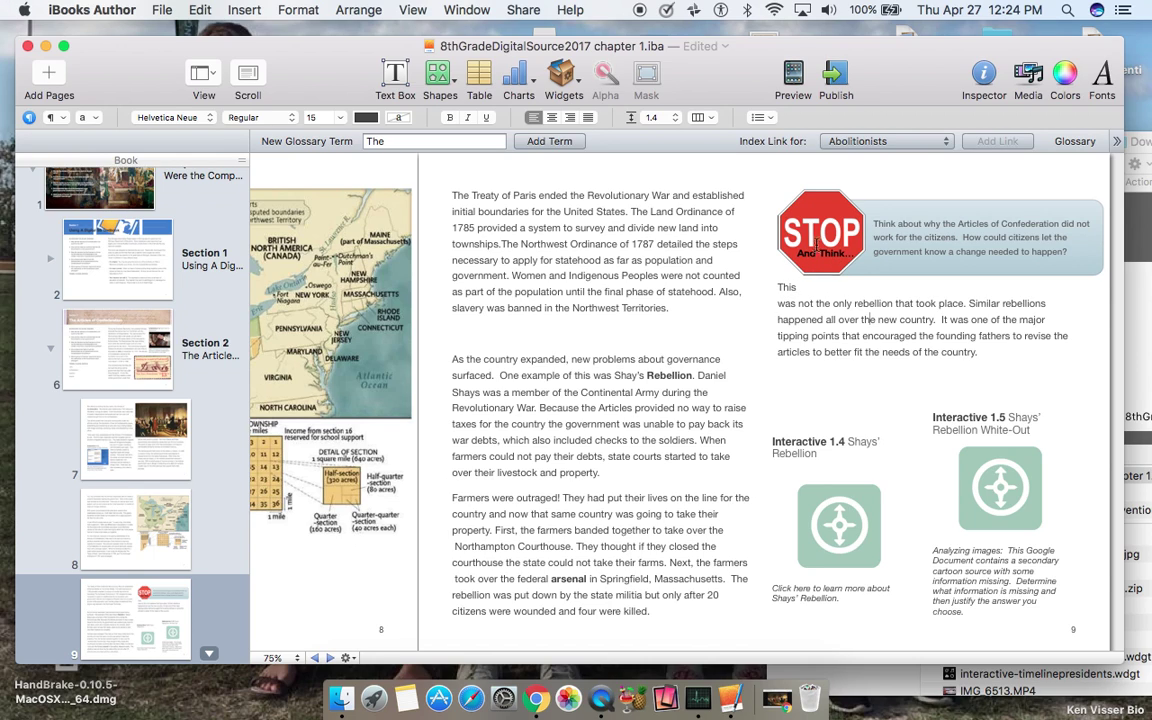
left_click(818, 244)
Drag the STOP sign and the Think about why box down beneath the rebellion paragraph
left_click_drag(818, 244, 803, 353)
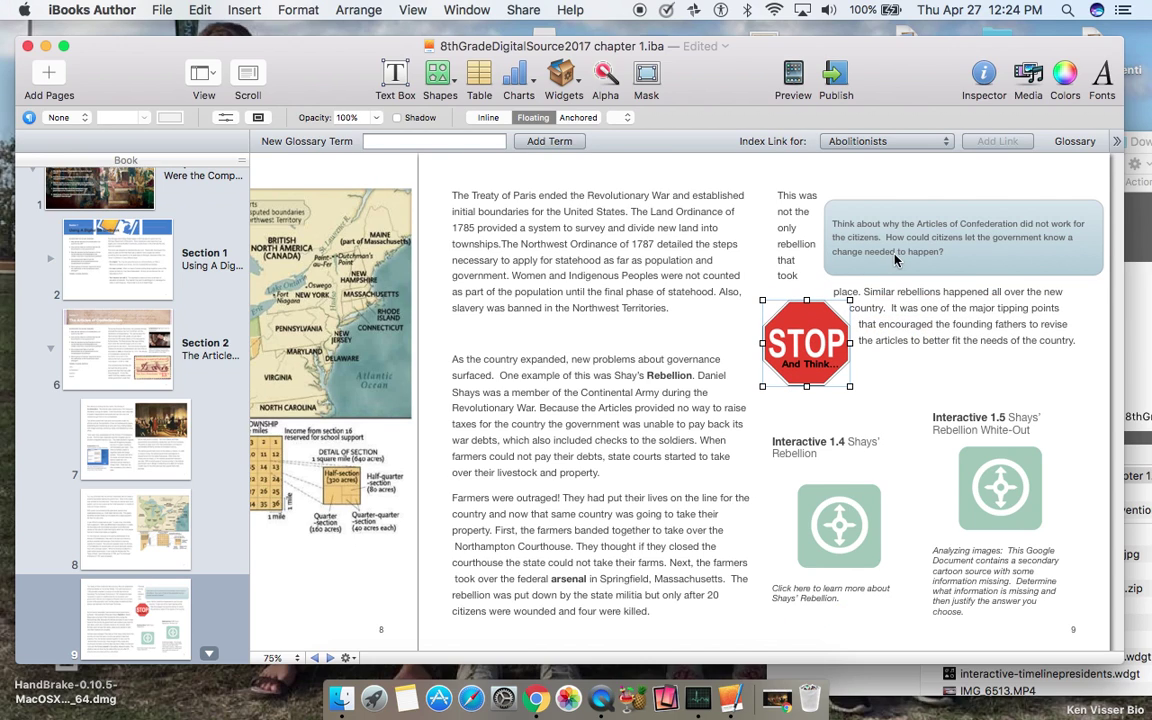
left_click_drag(902, 241, 889, 343)
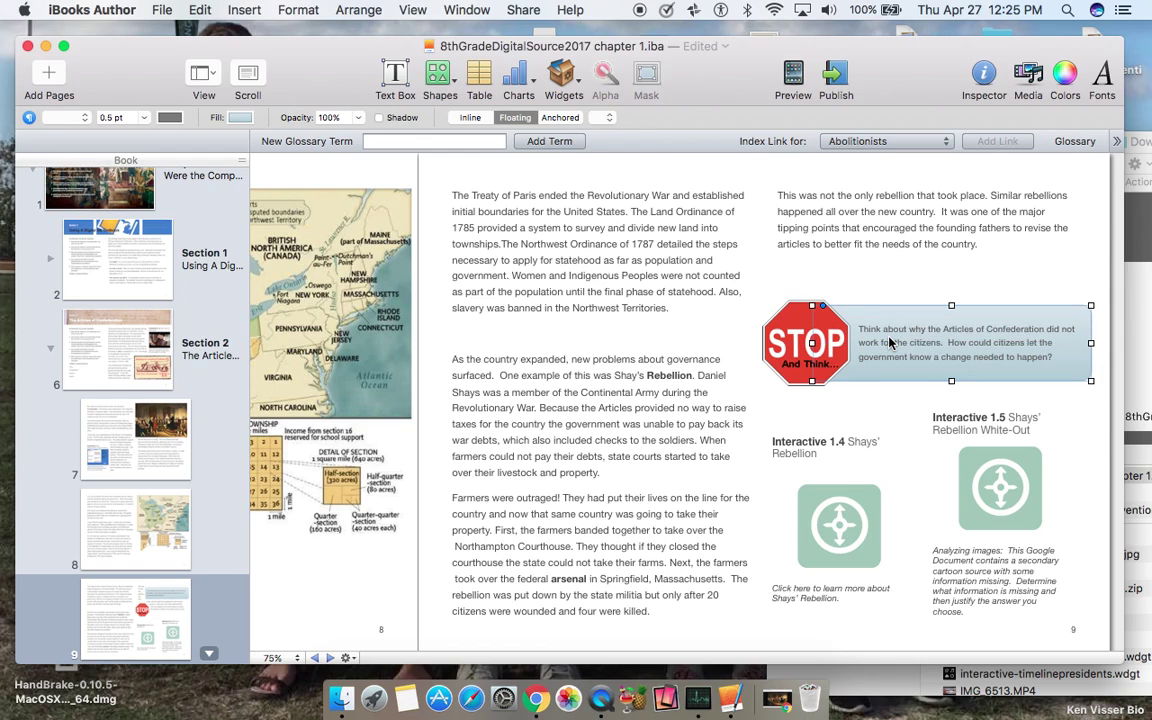